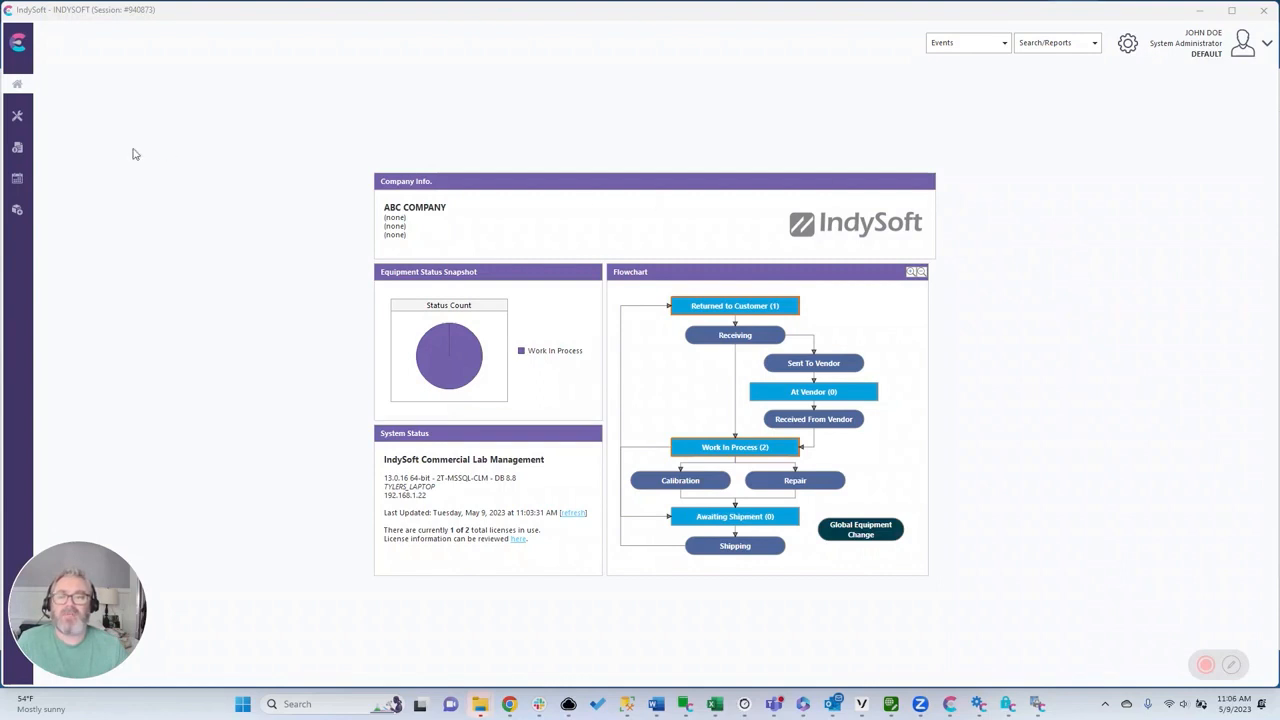
Examine the equipment record screen and the entries available in the events and search/report lists
click(17, 116)
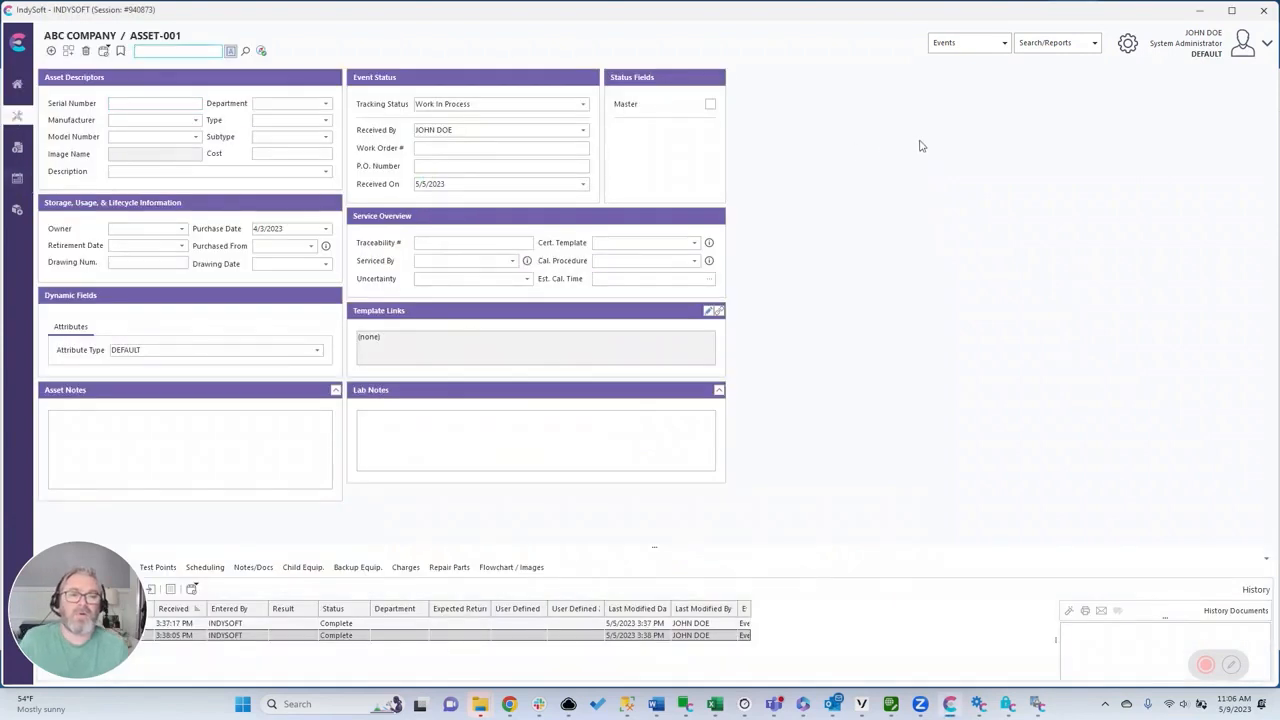
click(17, 84)
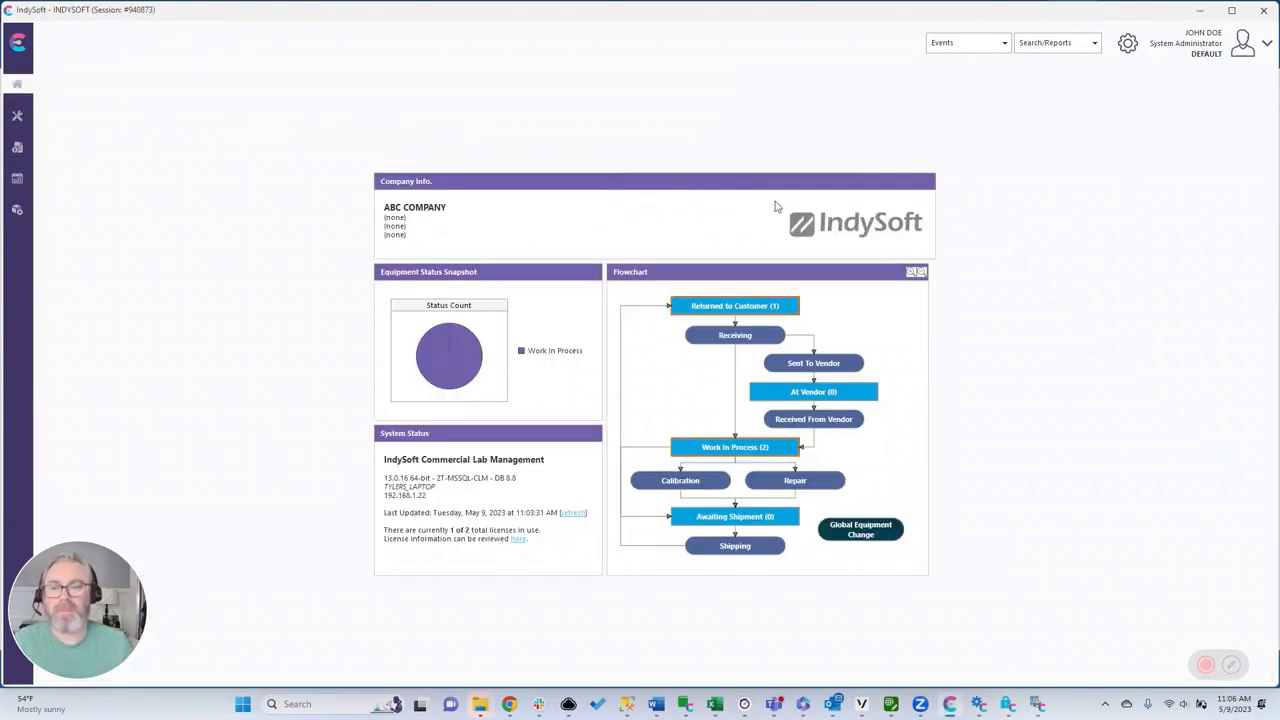
click(1088, 43)
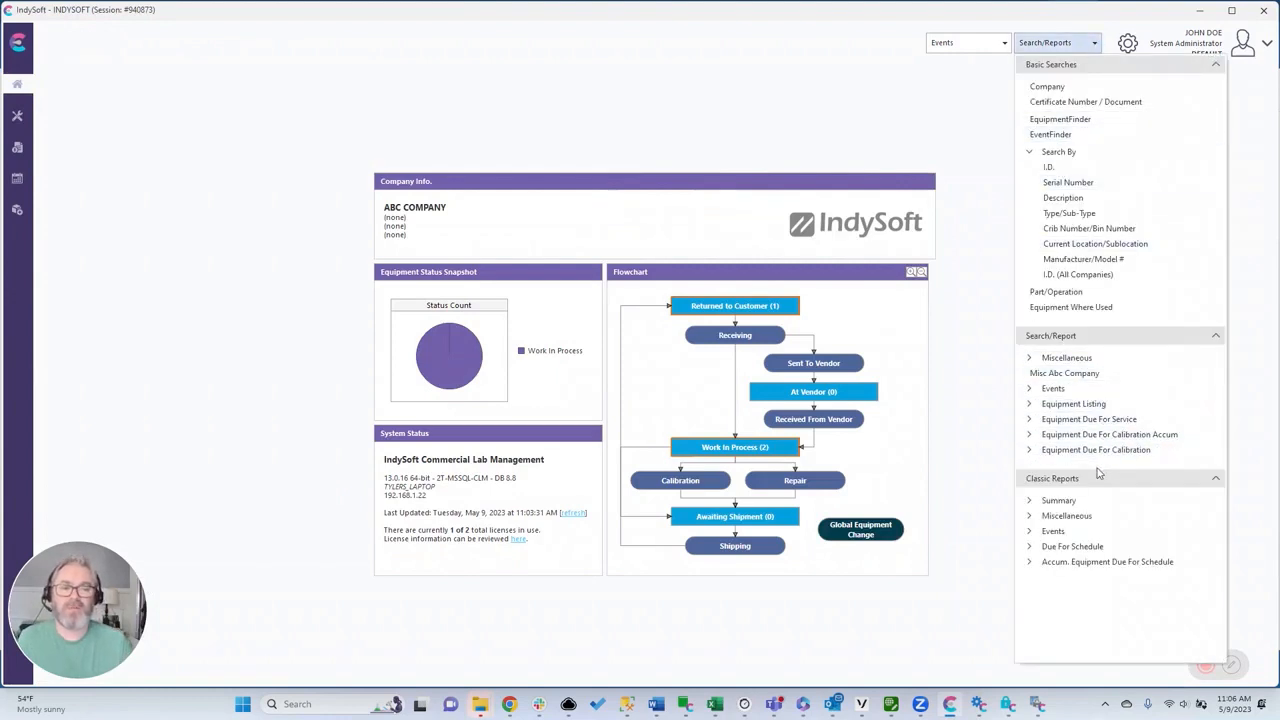
click(962, 238)
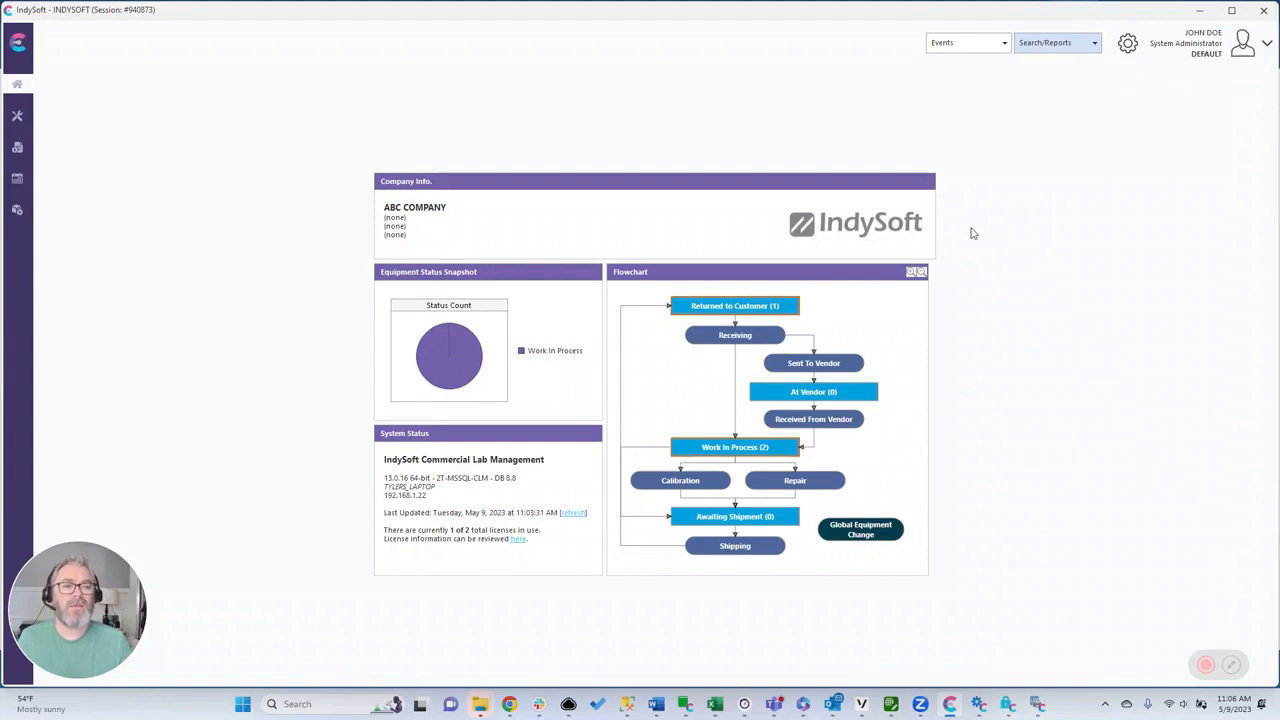
click(1004, 44)
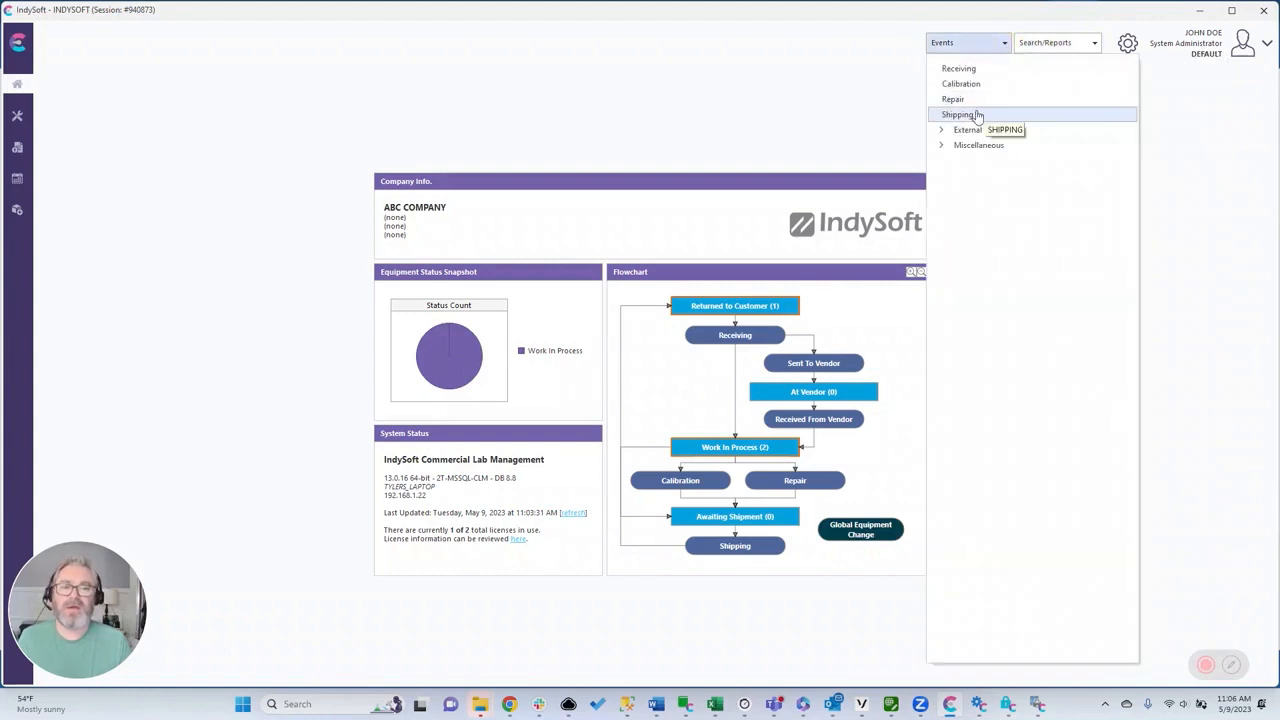
click(875, 113)
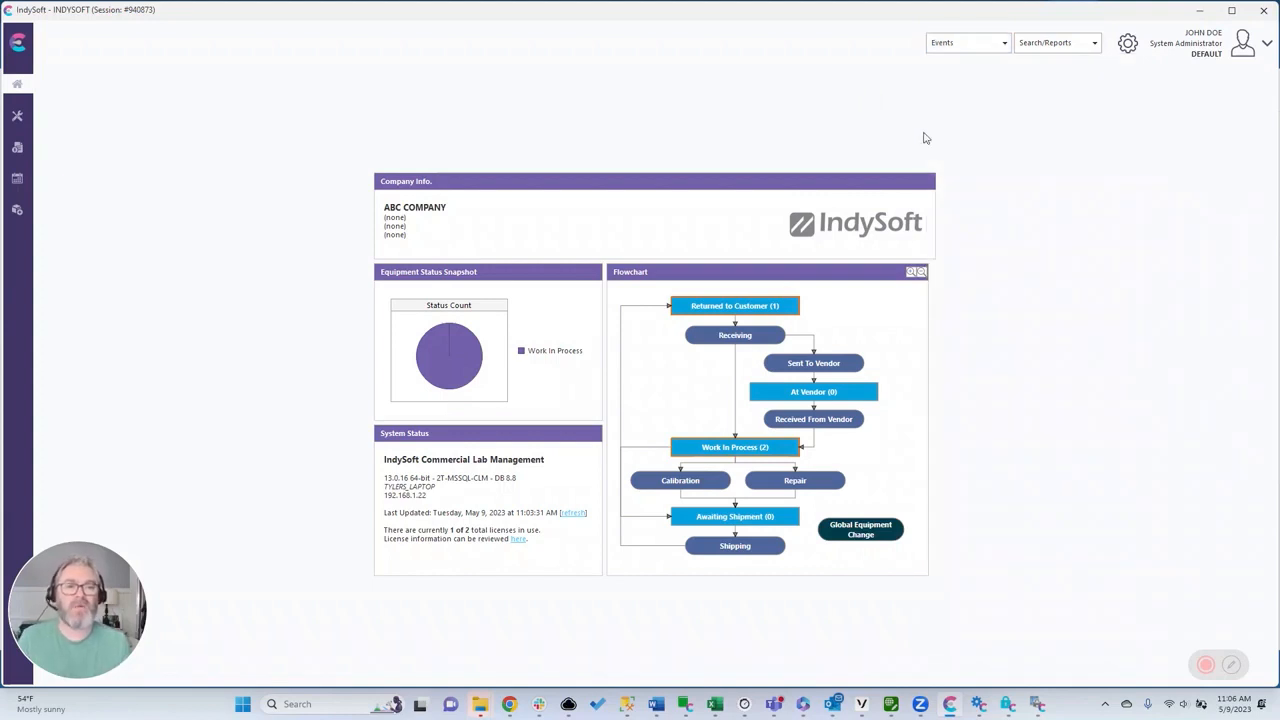
click(1085, 44)
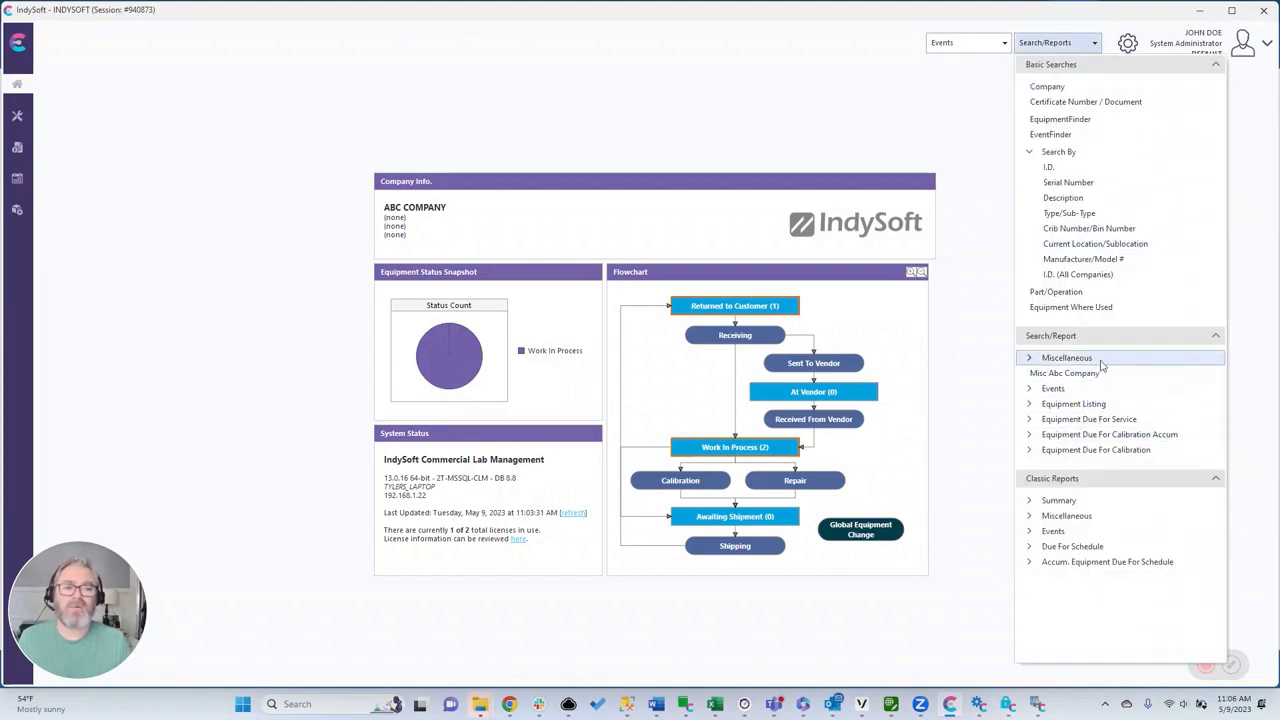
click(988, 294)
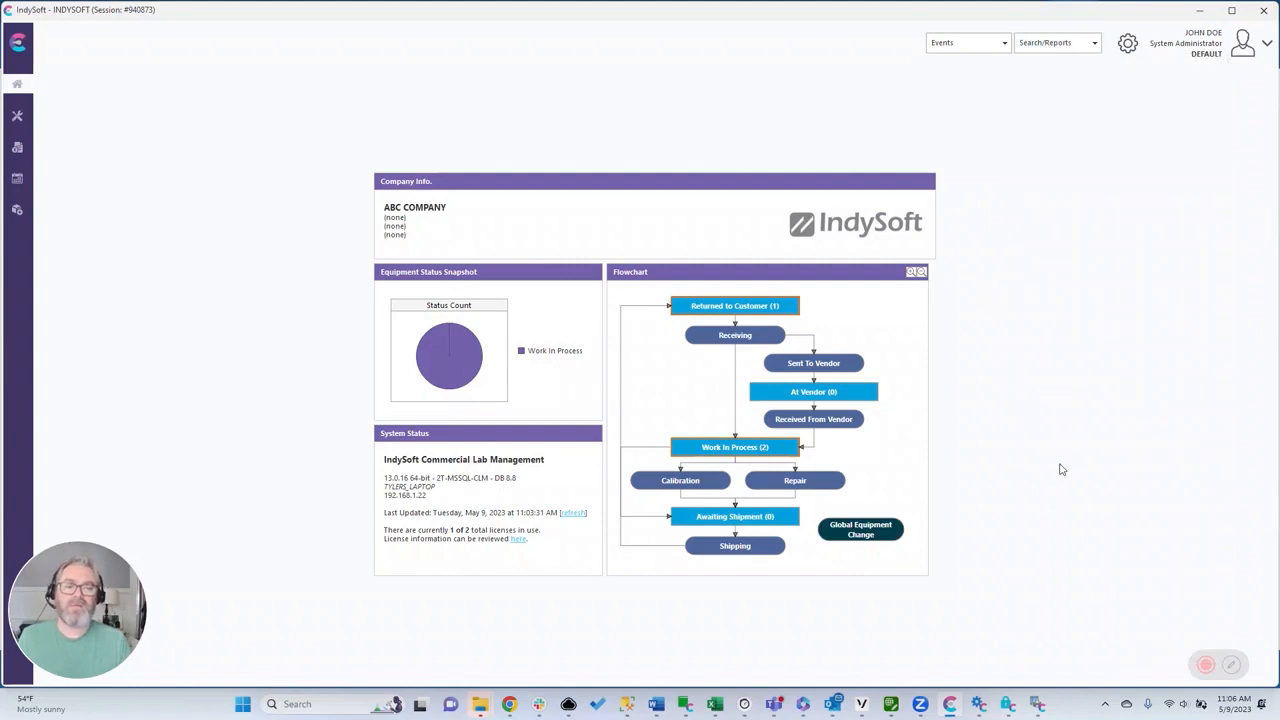
Open Administration, switch to PrintBuilder and list the Equipment templates under General Reports
mouse_move(1040, 708)
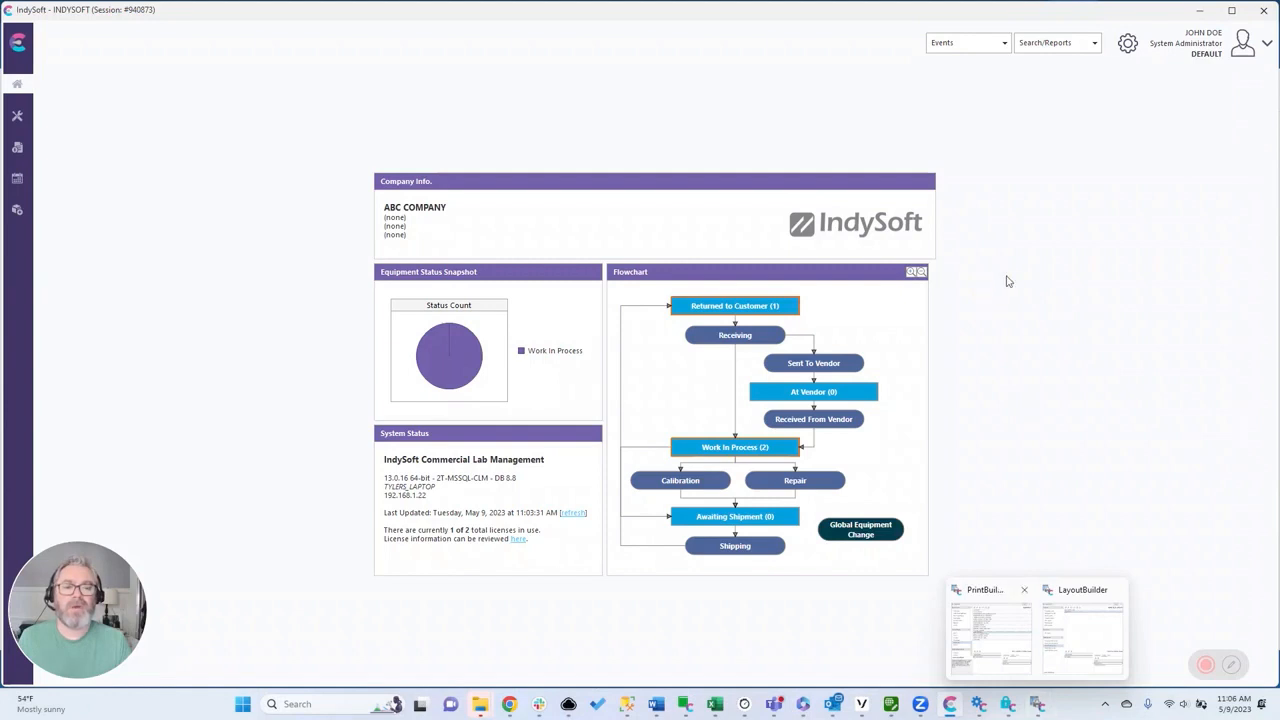
click(1128, 45)
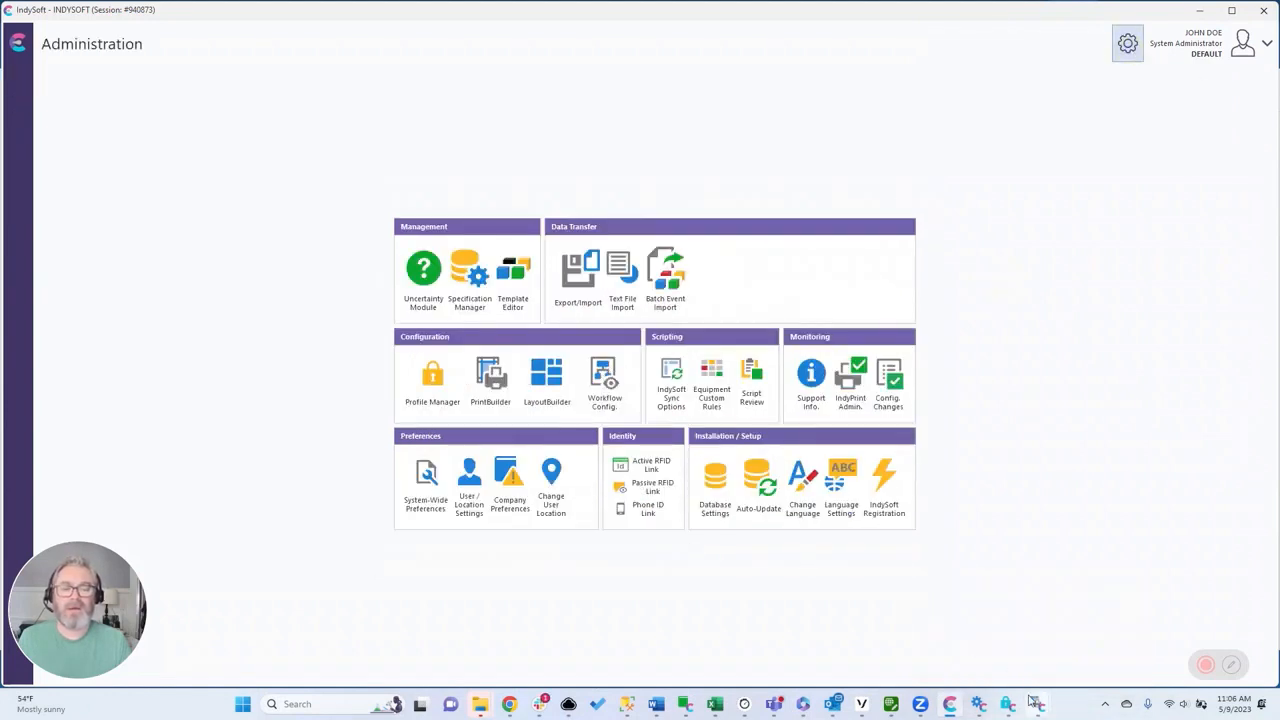
mouse_move(1037, 704)
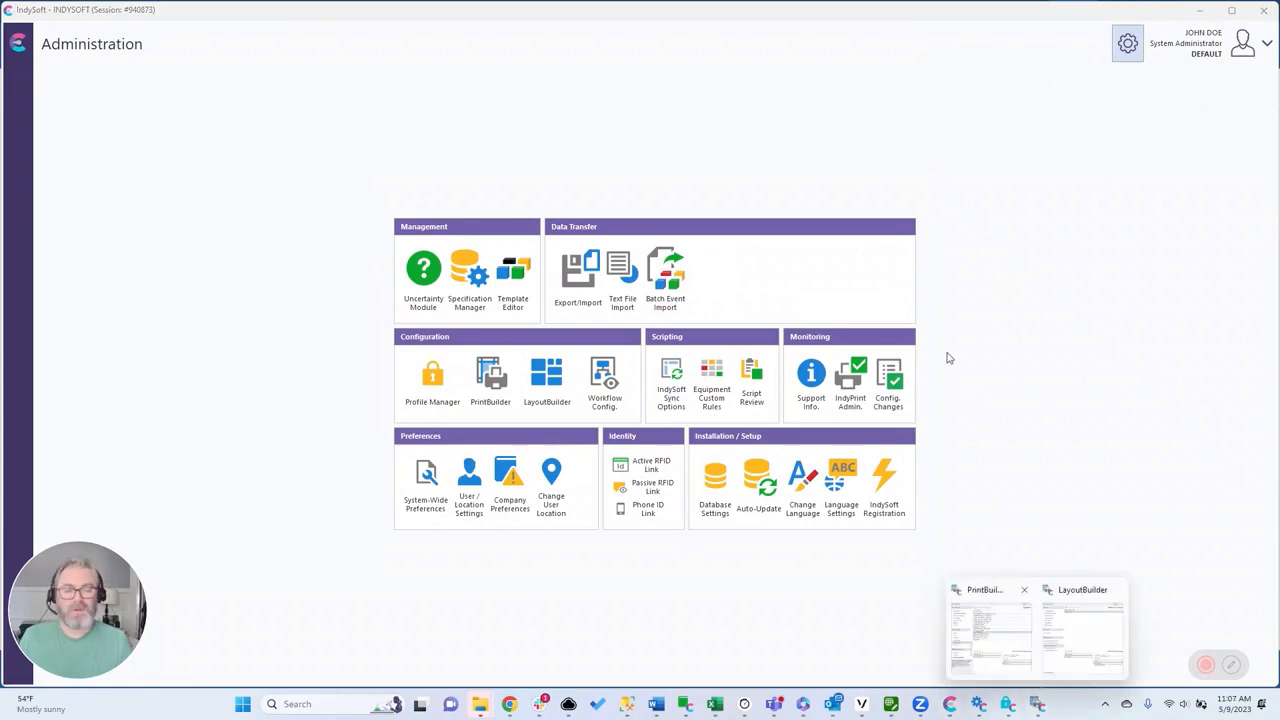
click(990, 630)
click(990, 626)
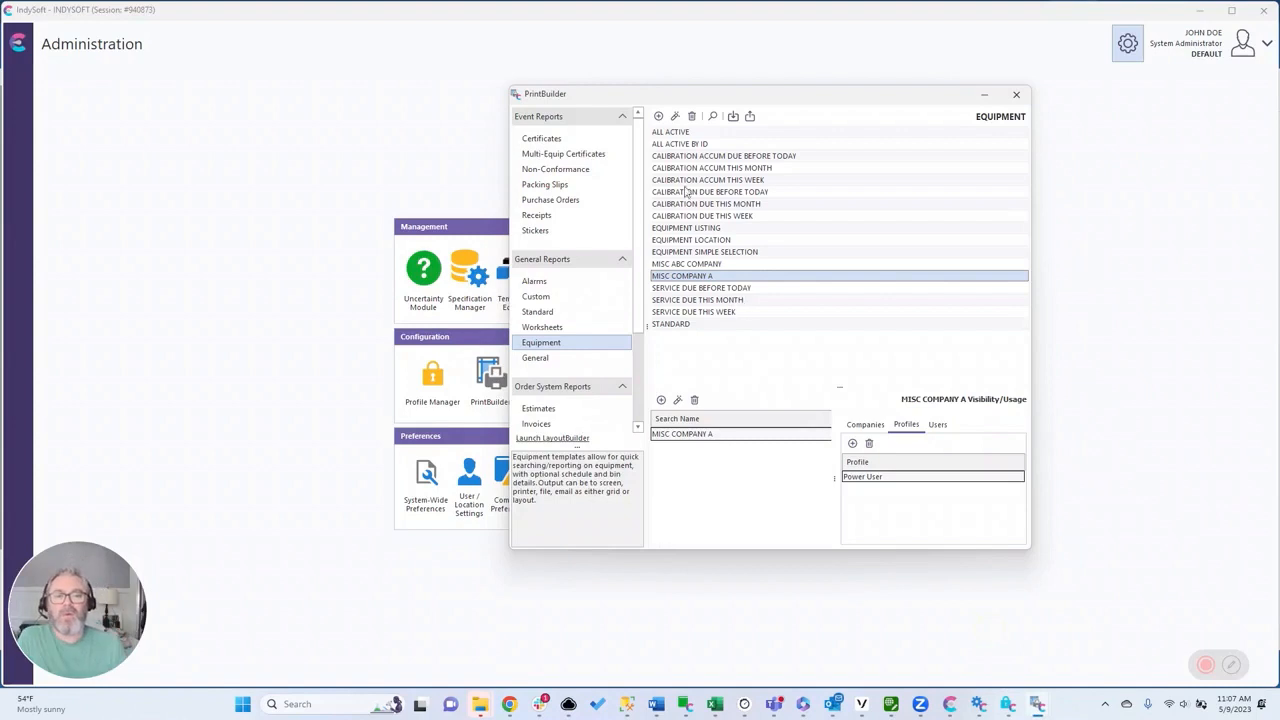
click(549, 359)
click(551, 344)
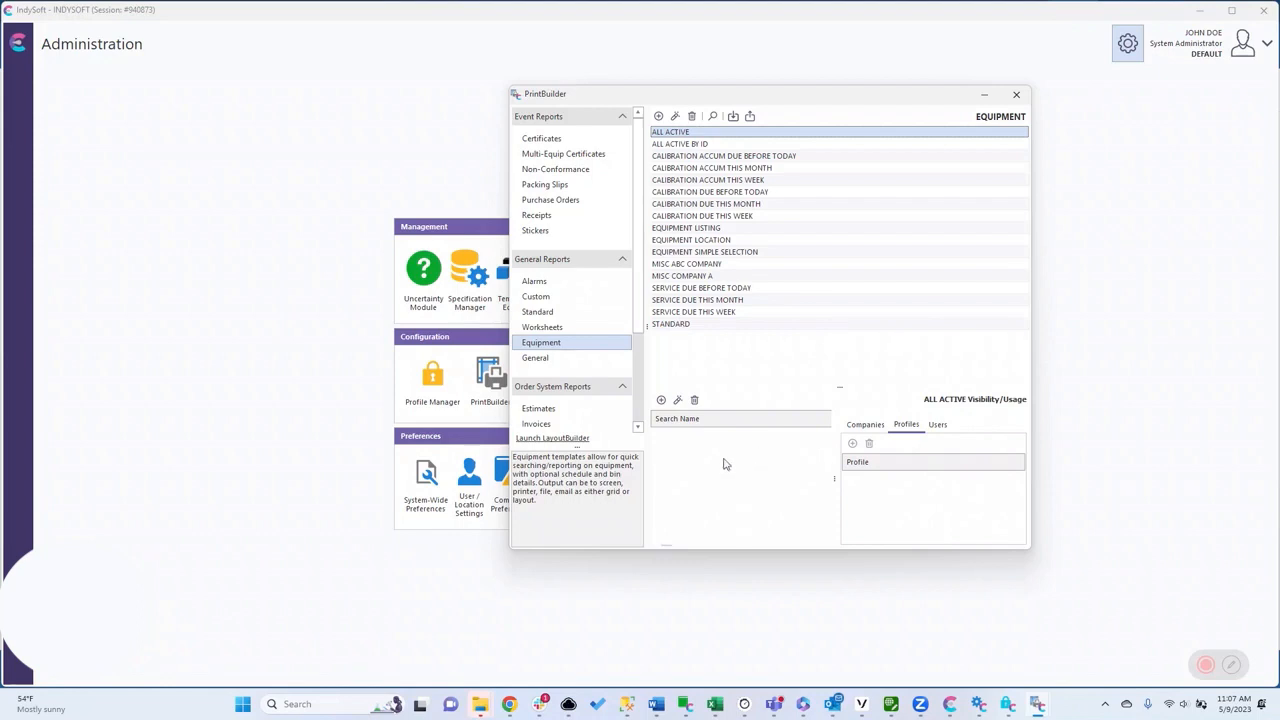
Inspect the MISC ABC COMPANY template's search entry settings and the companies it is visible to
click(704, 265)
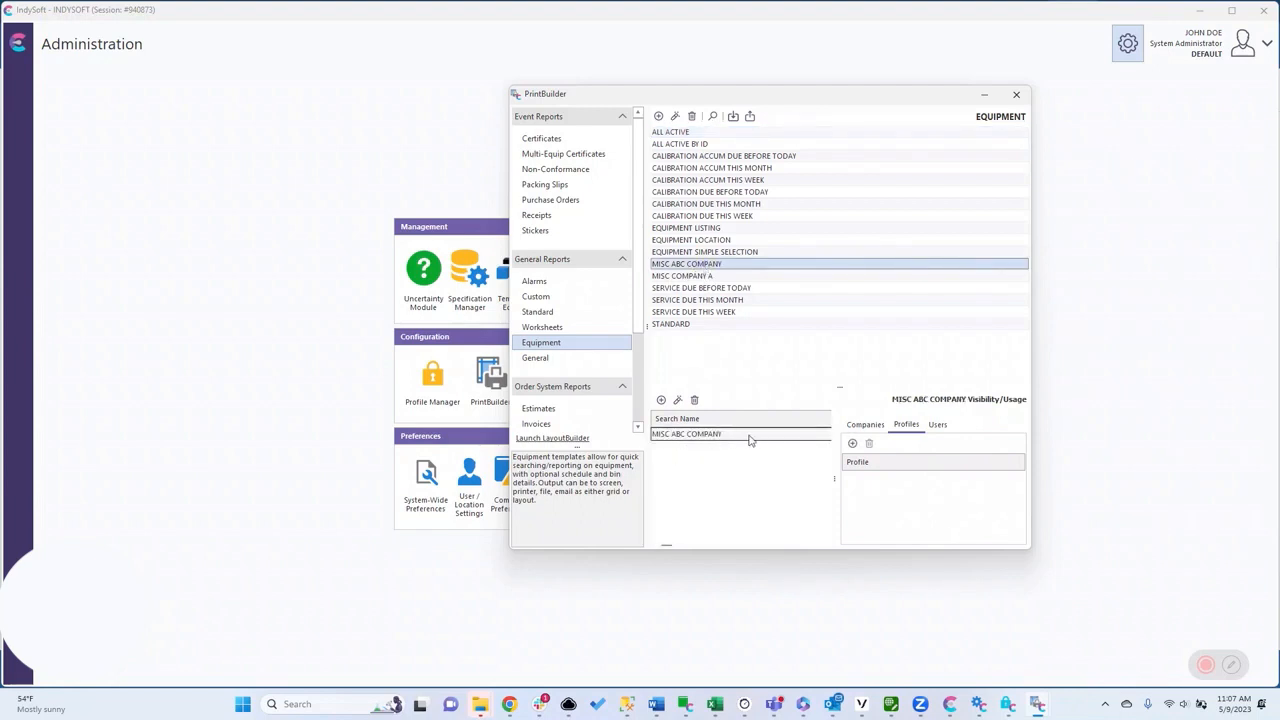
double_click(697, 435)
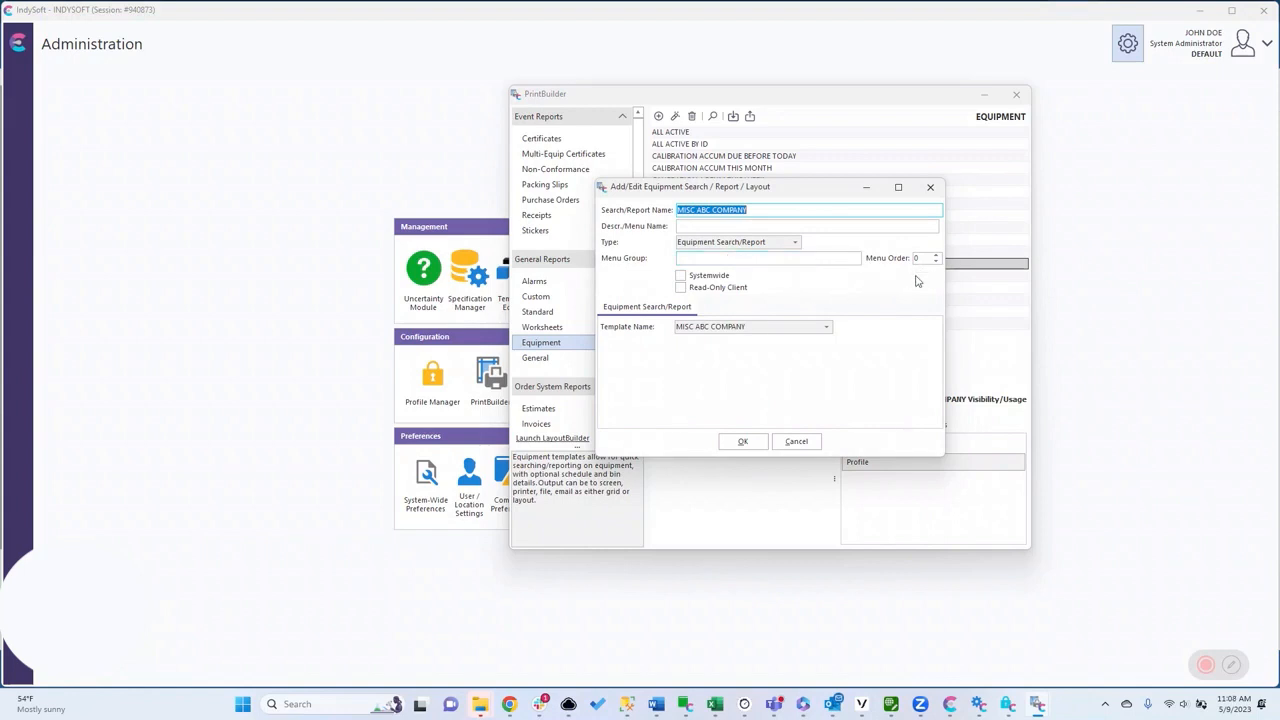
click(745, 442)
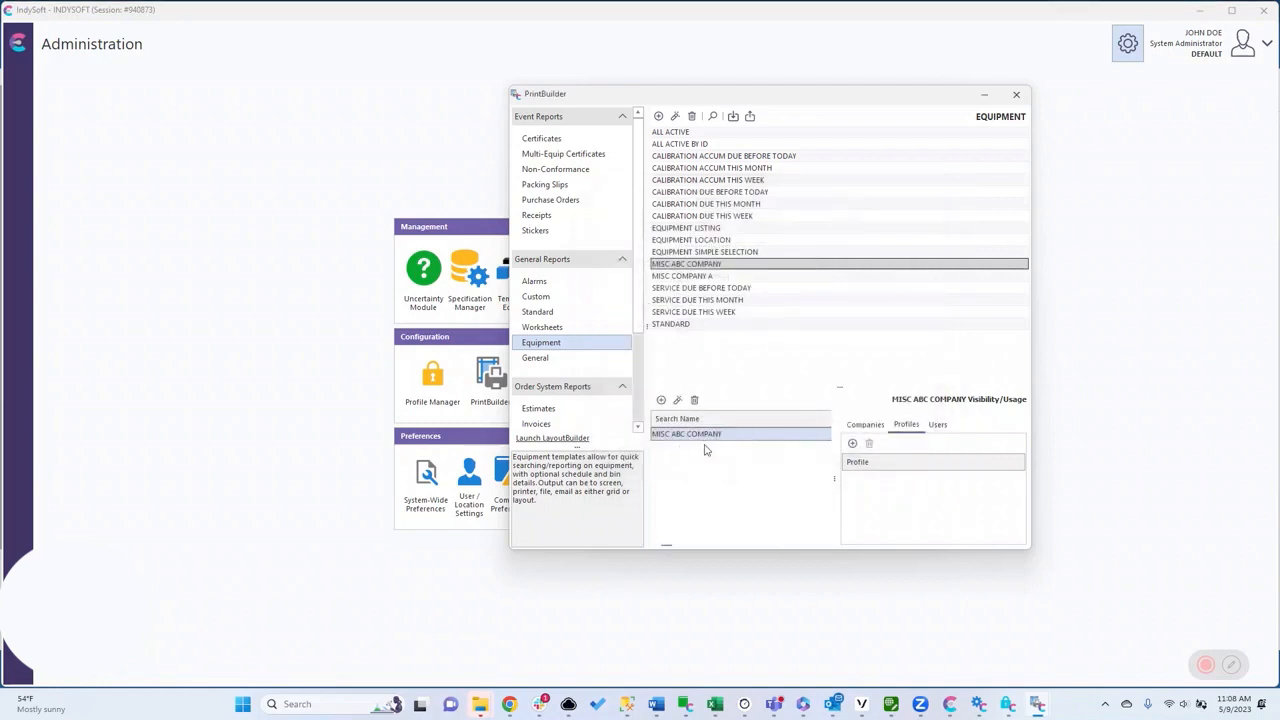
click(865, 424)
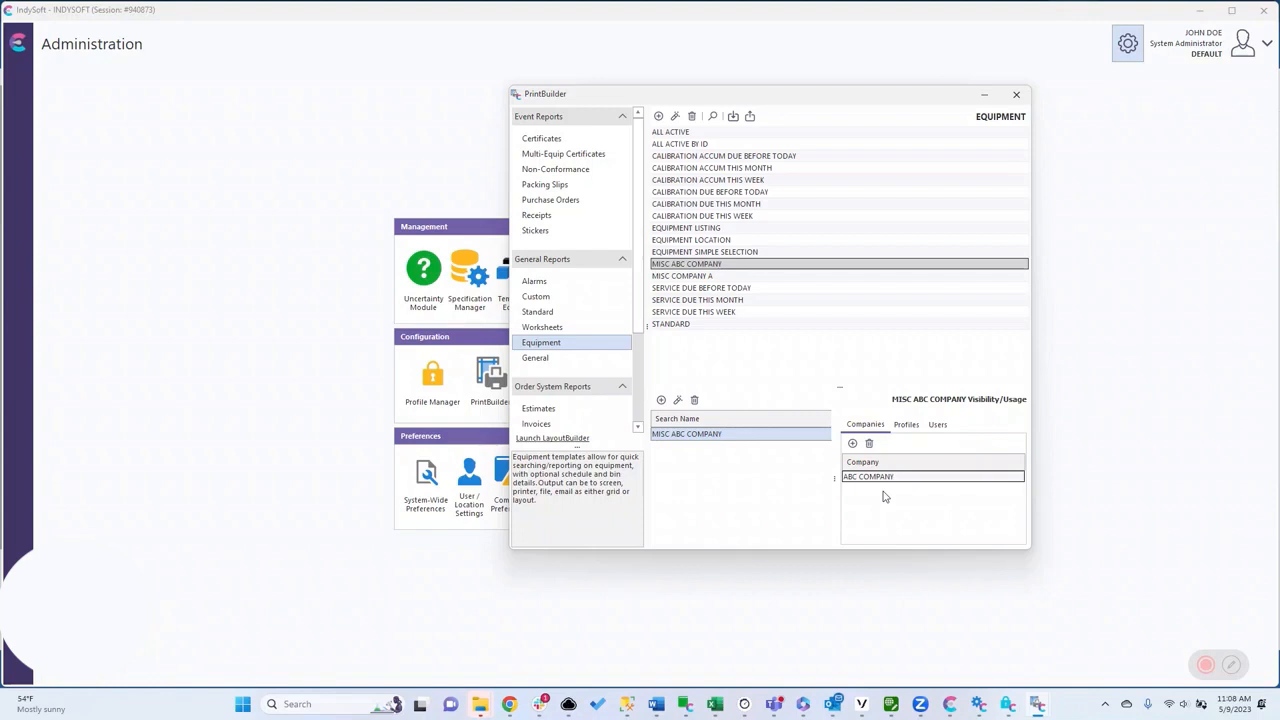
Switch back to IndySoft, leave Administration and check the available searches and reports from the ABC COMPANY asset record
click(1087, 167)
click(1127, 44)
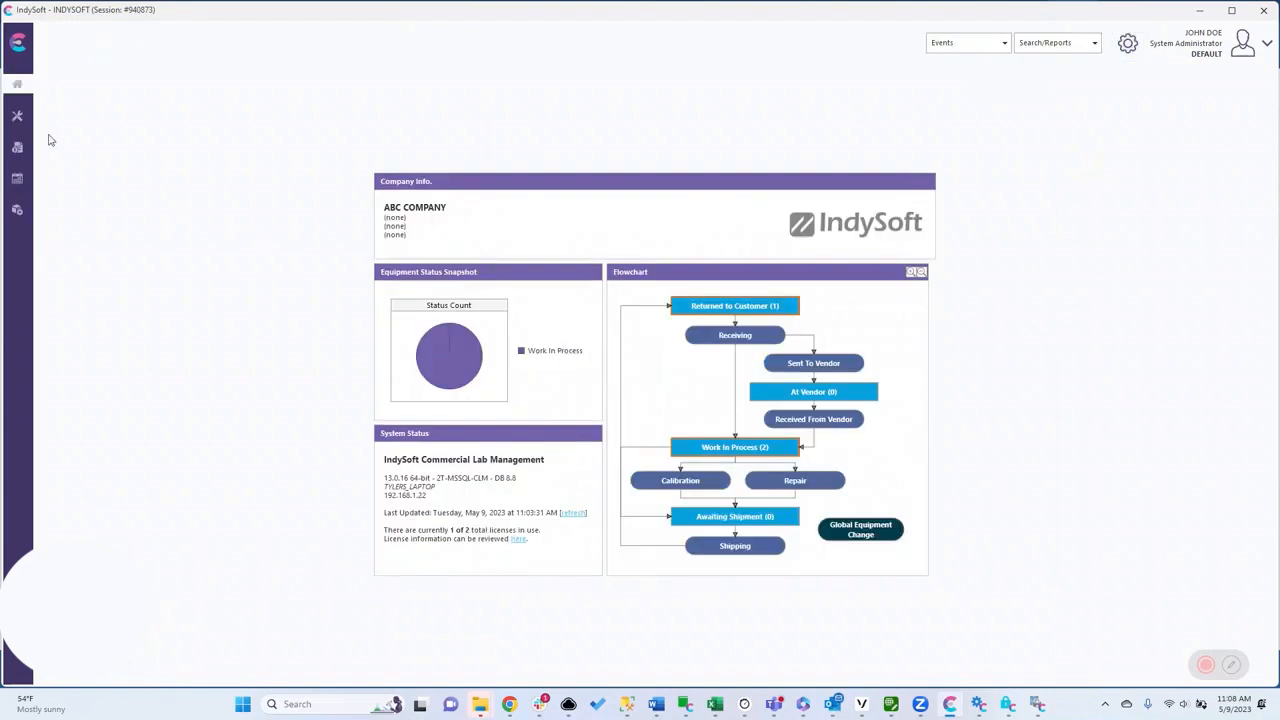
click(20, 119)
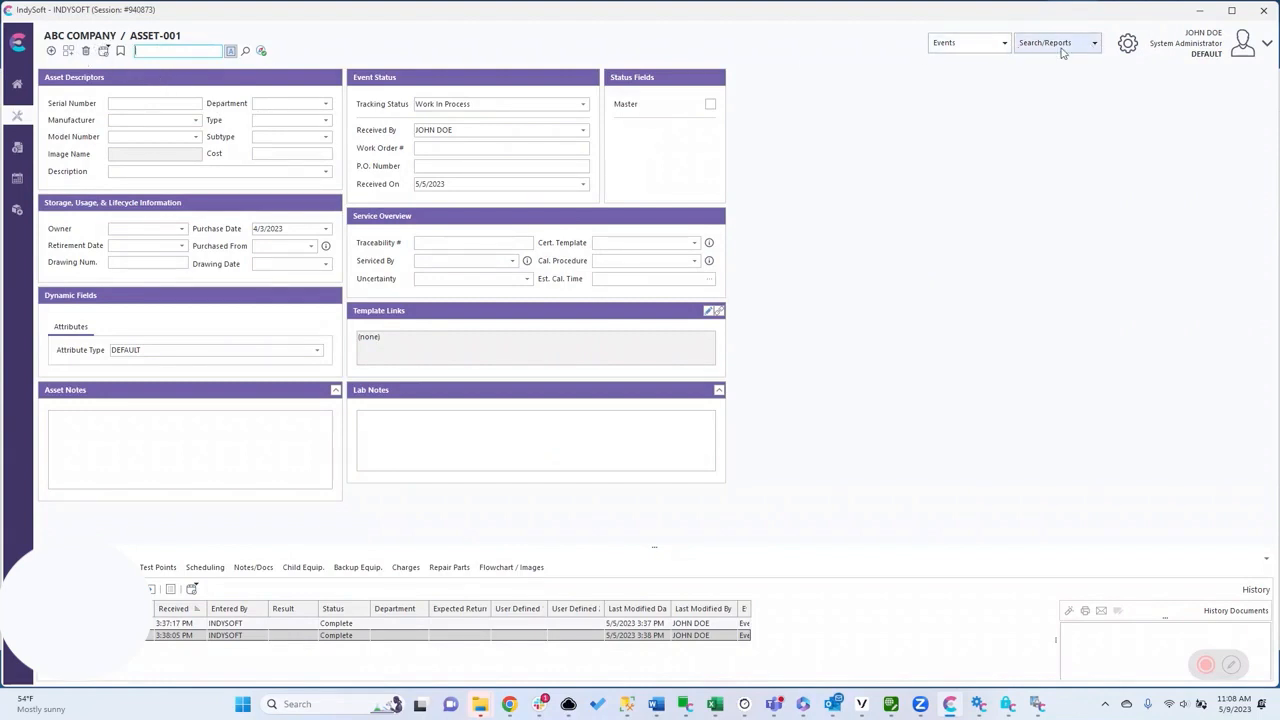
click(1096, 46)
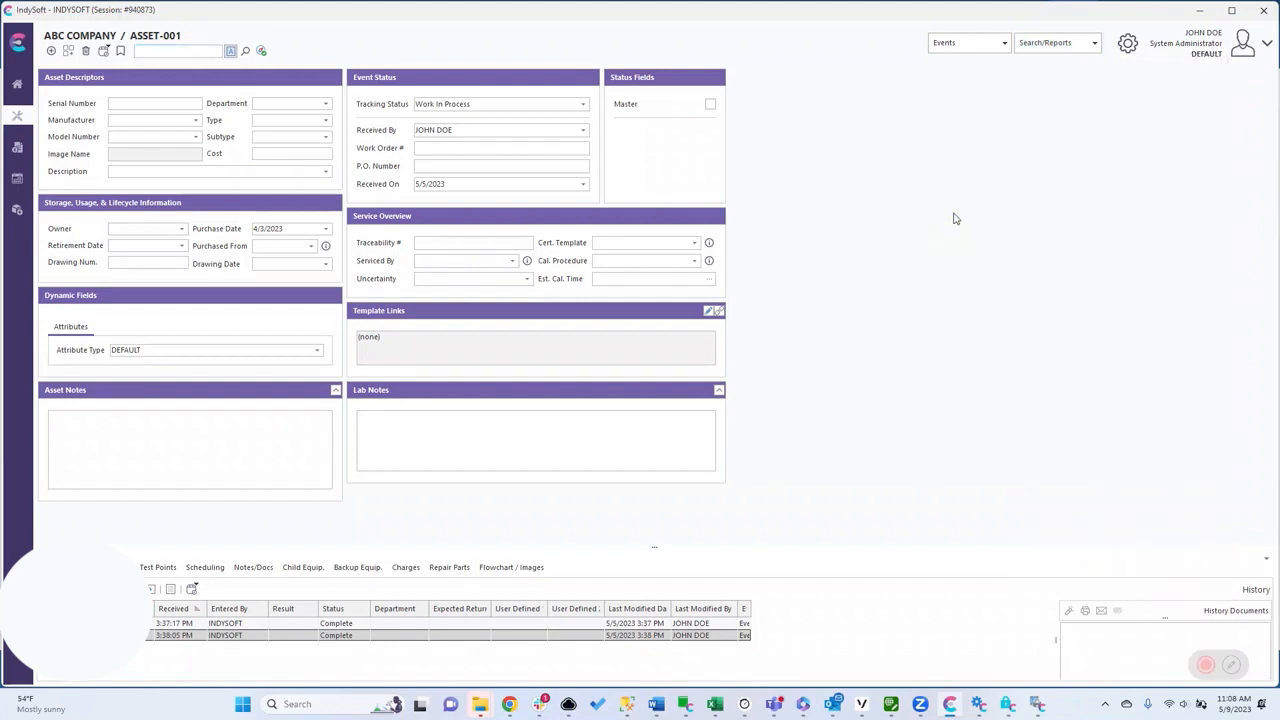
Log out and sign in as SAMPLEUSER2 with the account password
click(1266, 47)
click(1195, 88)
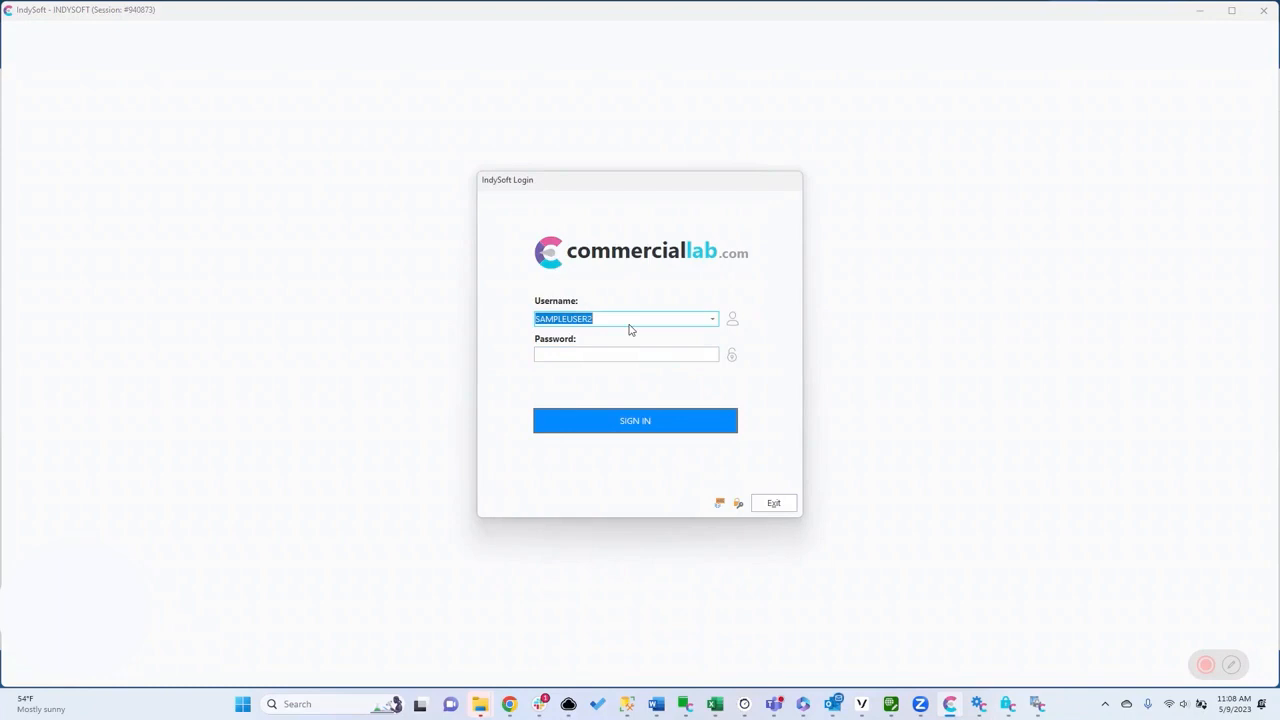
key(Tab)
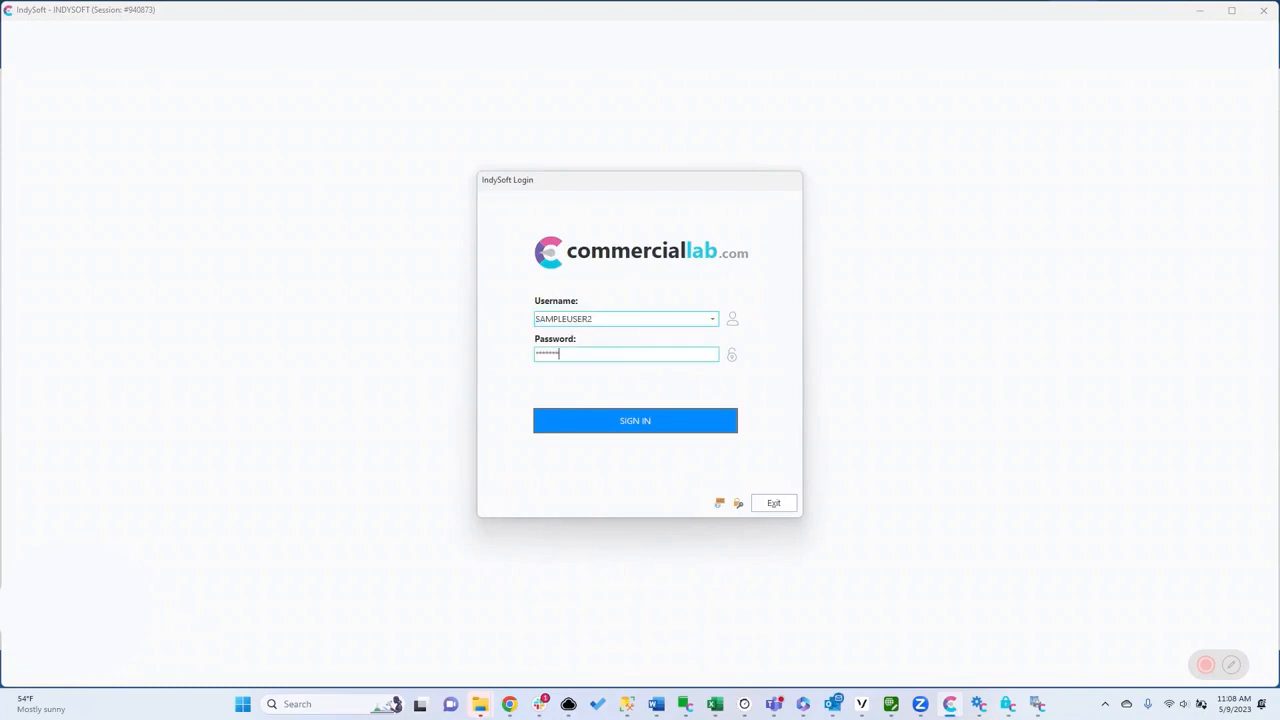
key(Return)
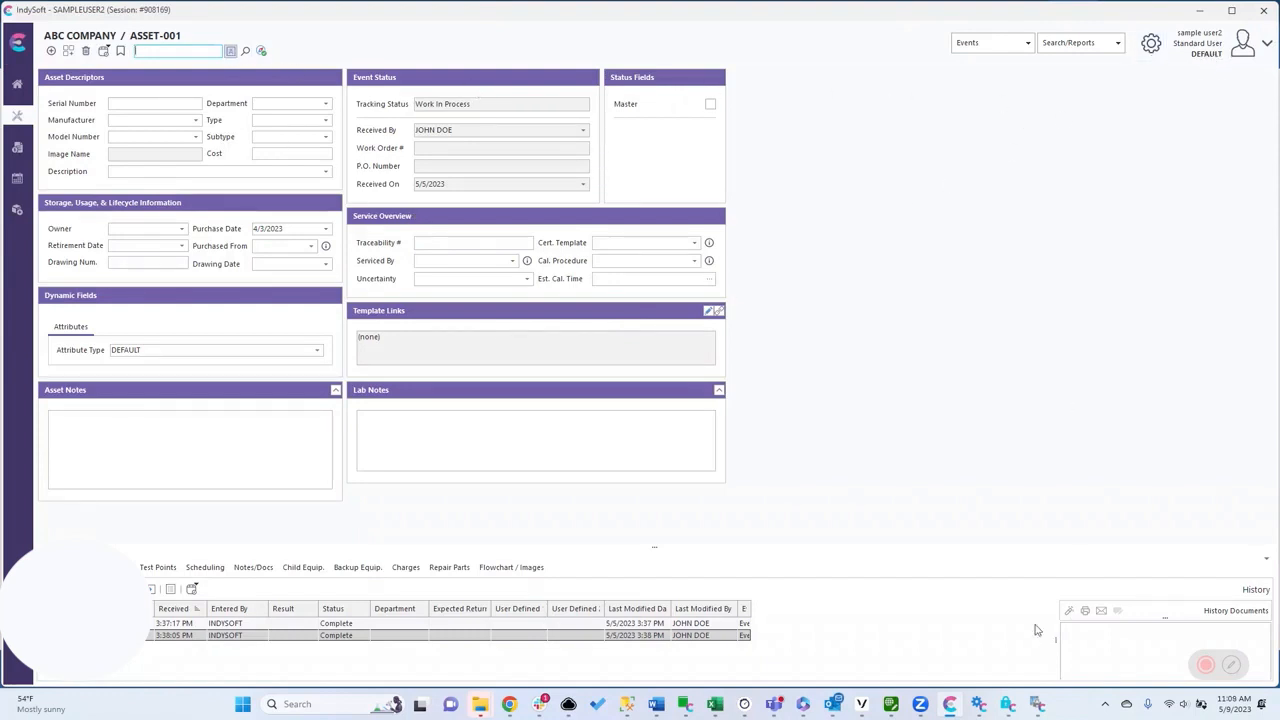
Check SAMPLEUSER2's company assignment in User/Profile Manager and look for the Misc Abc Company entry among this user's searches and reports
mouse_move(989, 712)
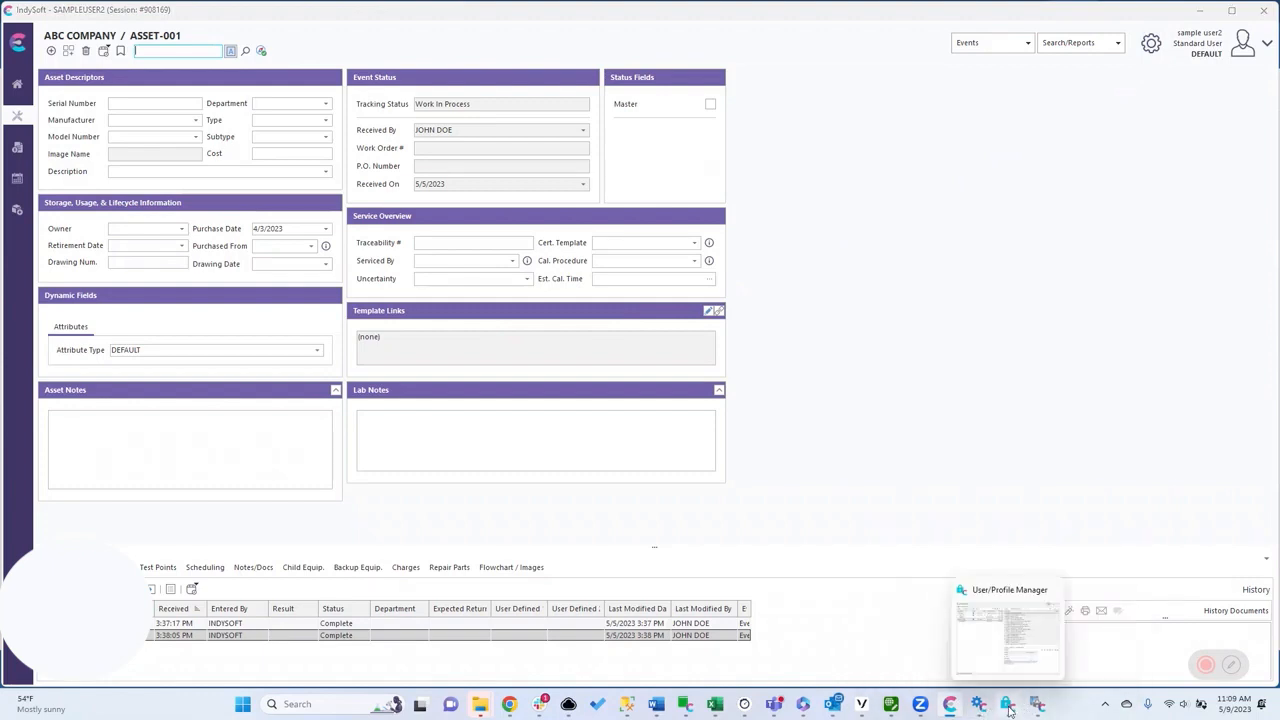
click(1008, 708)
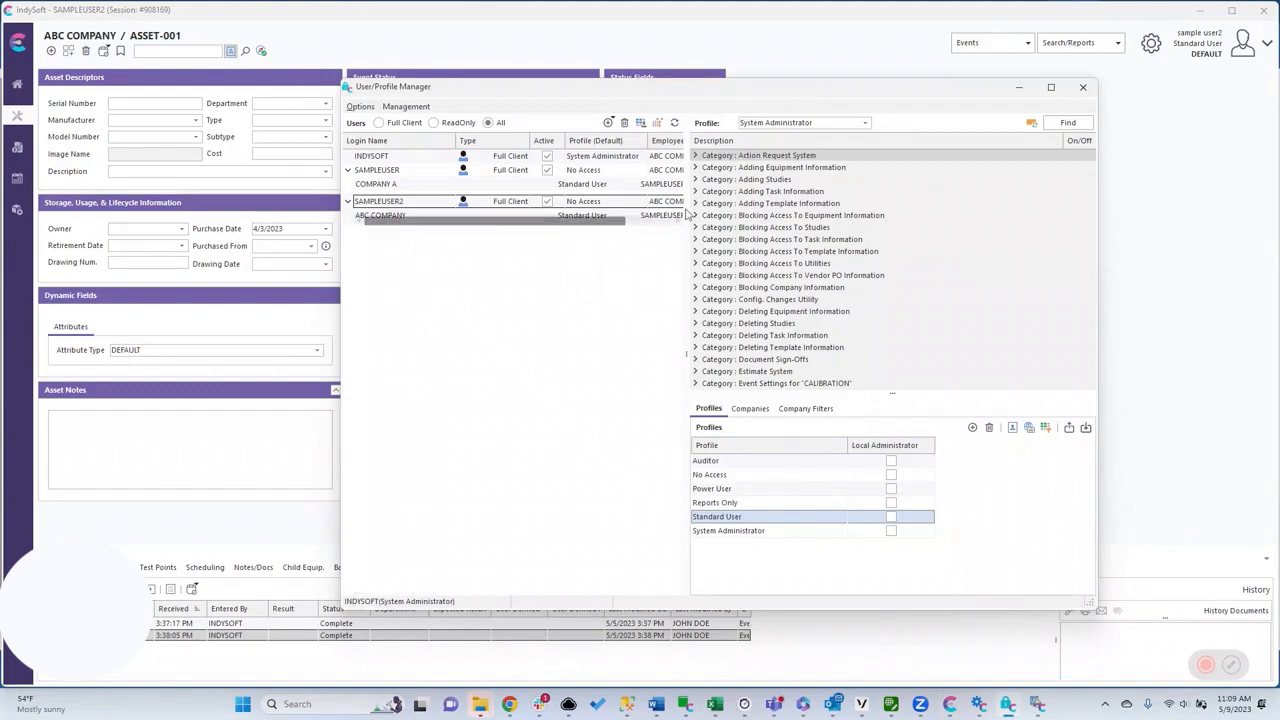
click(1106, 82)
click(1088, 44)
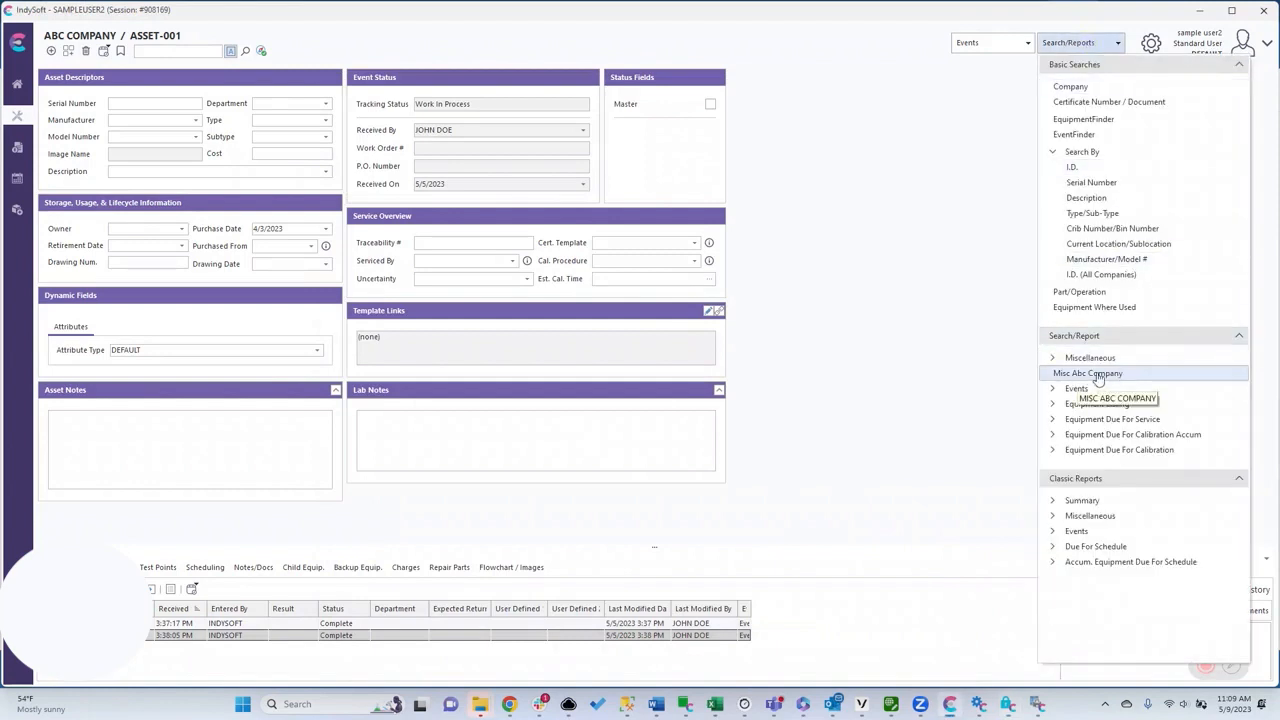
Log out, sign in as SAMPLEUSER with the account password and dismiss the security warning
click(1266, 44)
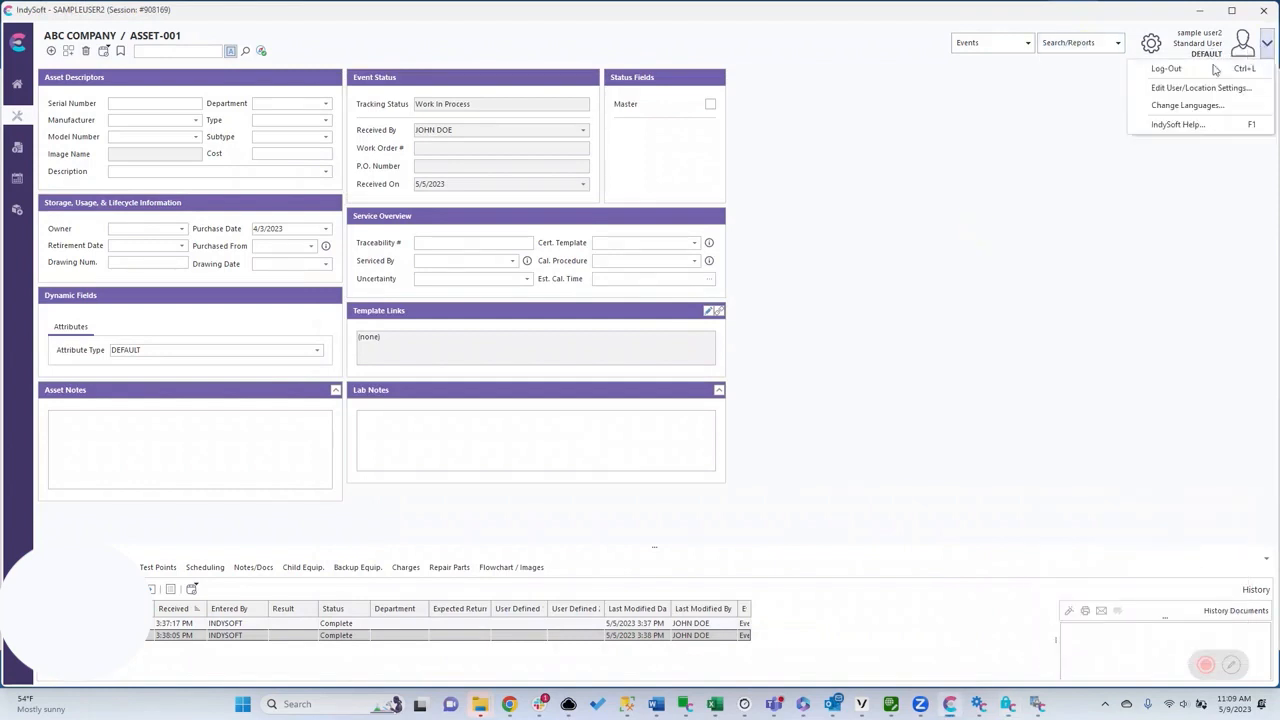
click(1190, 68)
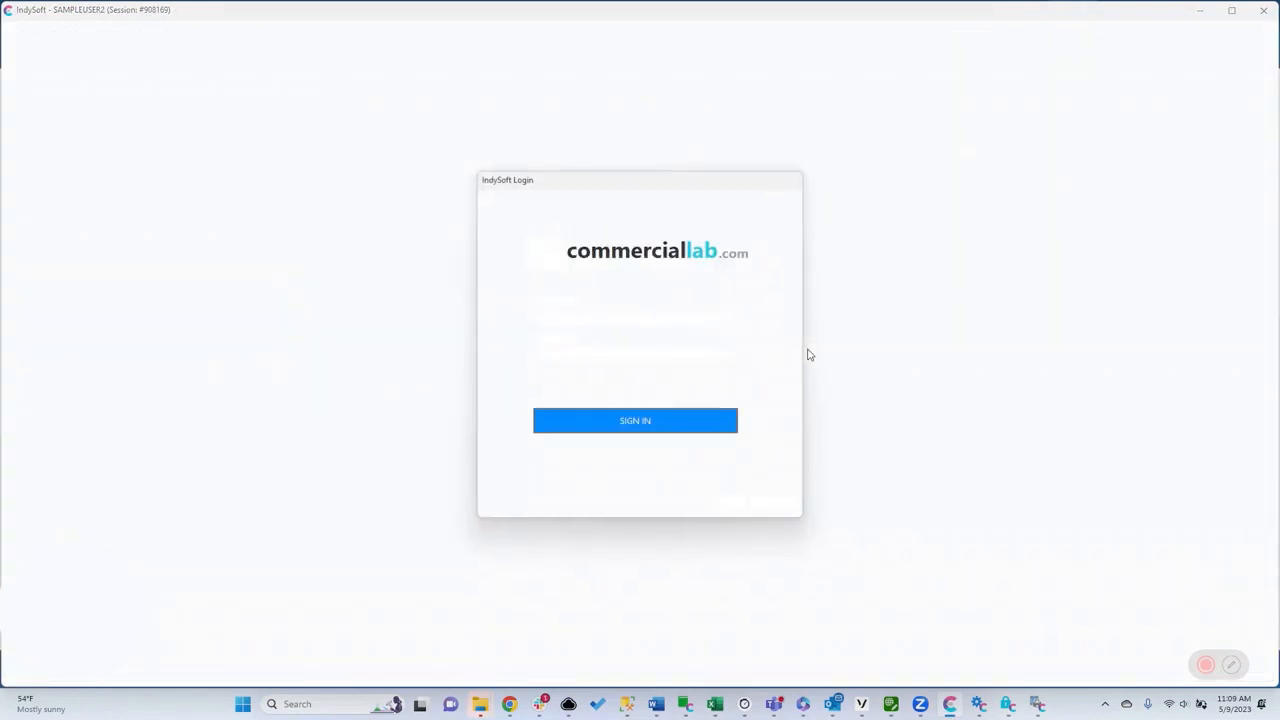
key(Tab)
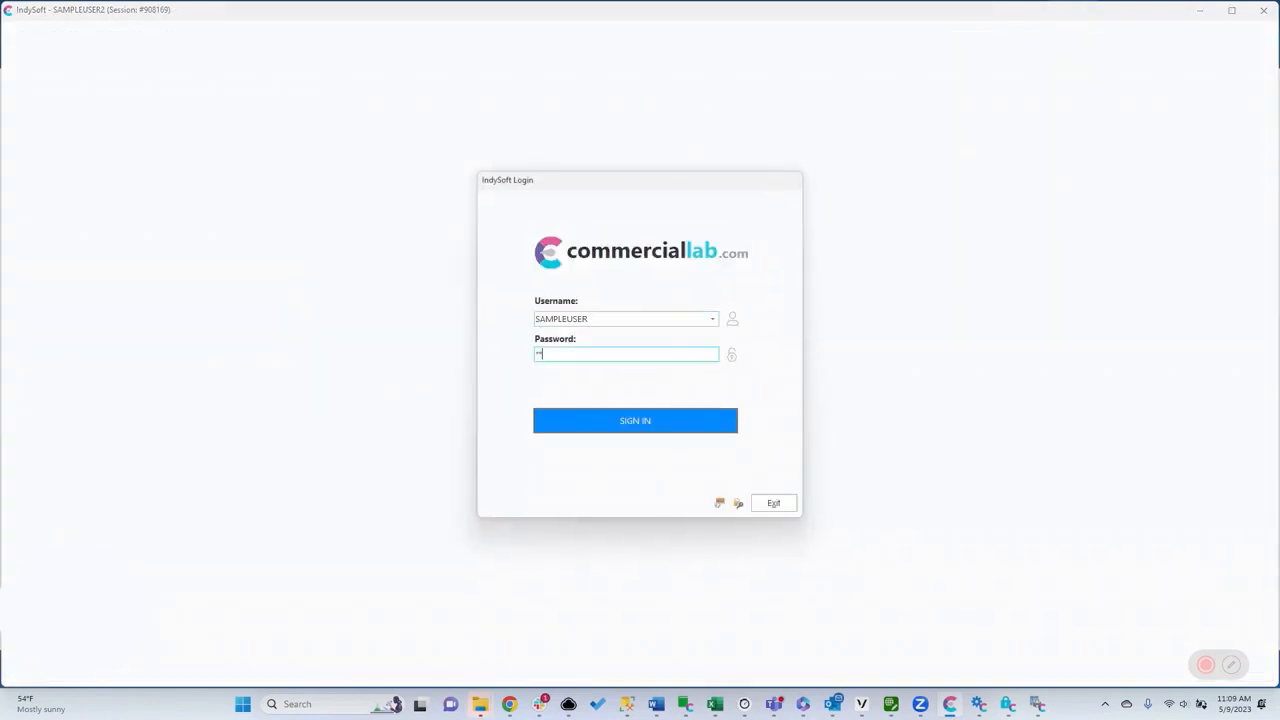
key(Return)
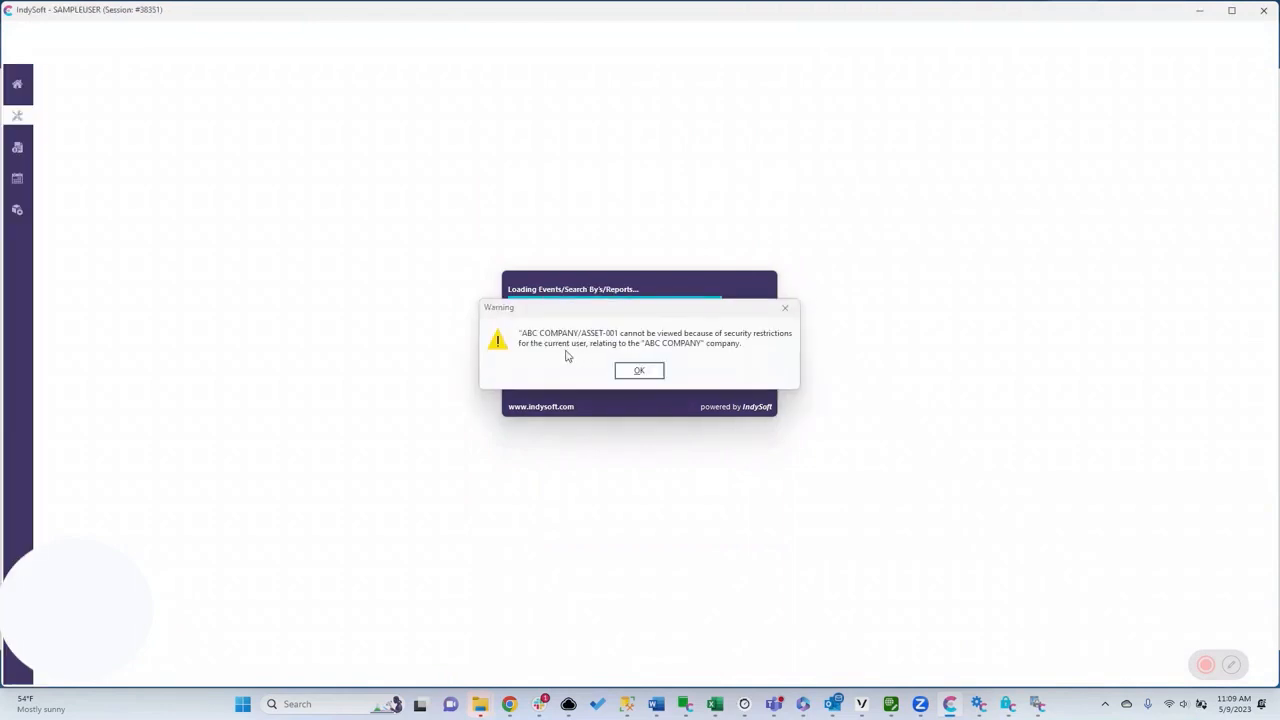
click(641, 372)
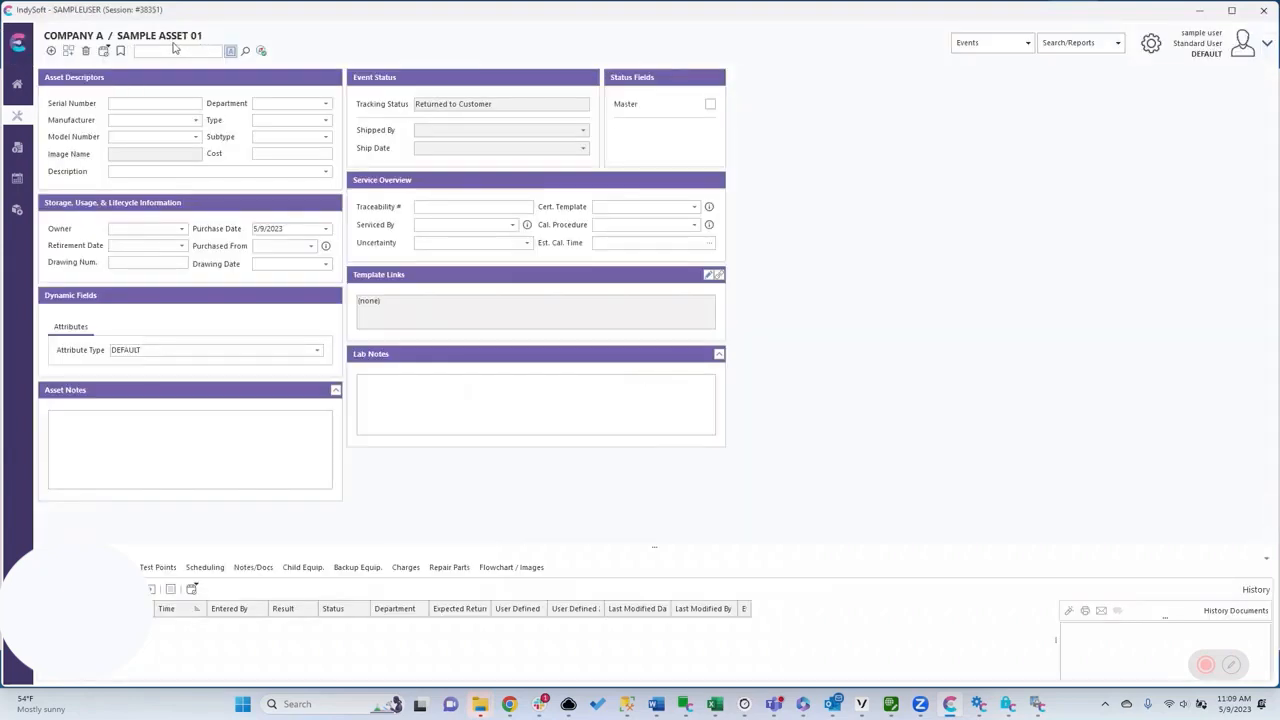
Check which search/report entries are offered to SAMPLEUSER from the COMPANY A asset record
click(1117, 44)
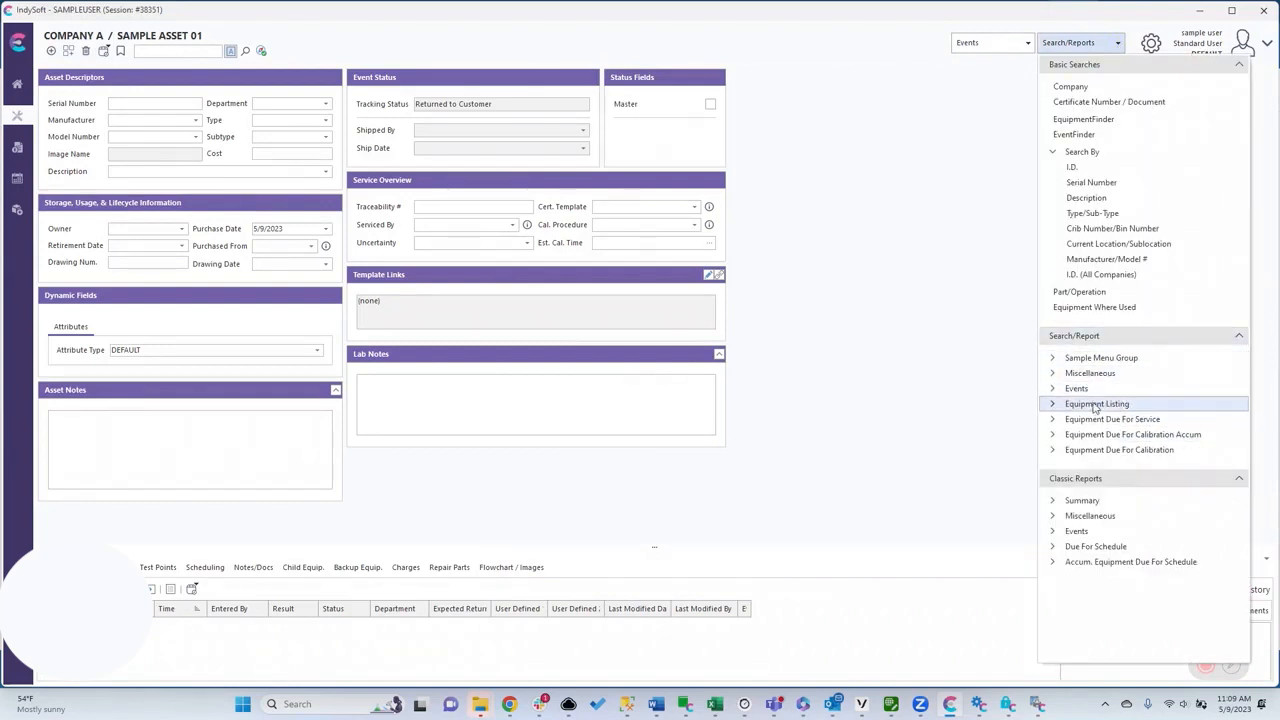
click(898, 304)
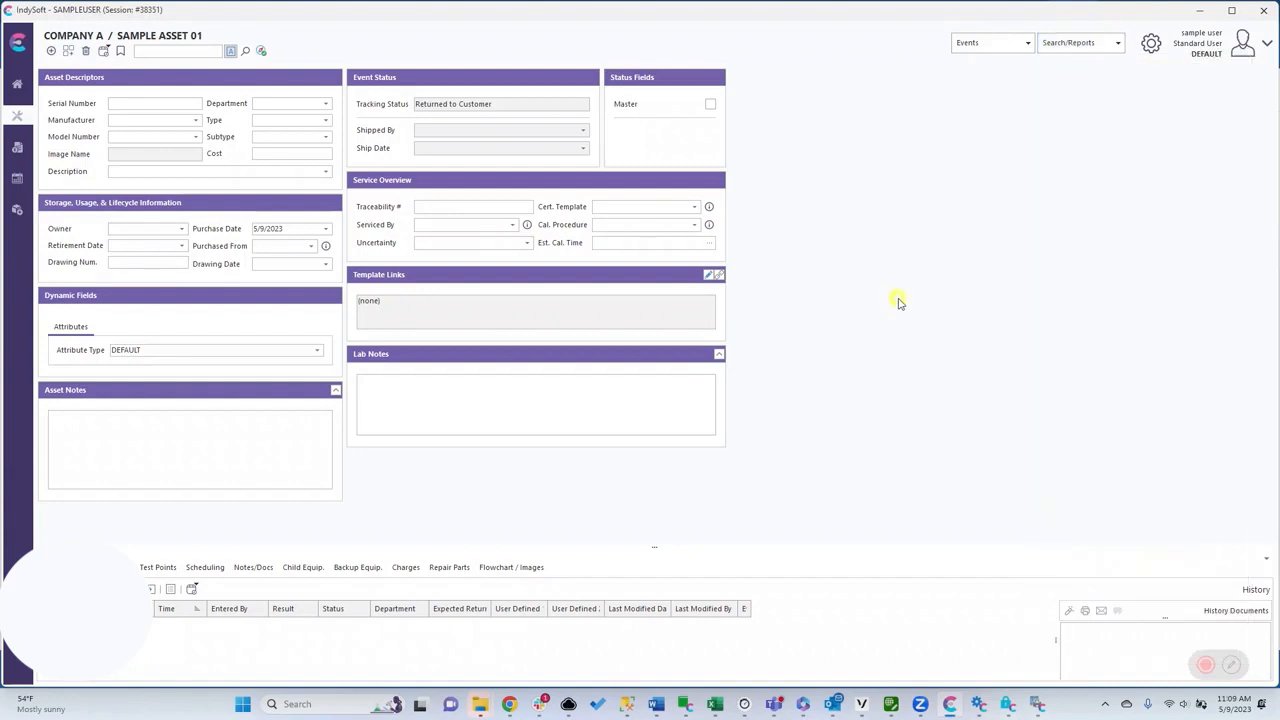
Switch to PrintBuilder and review which profiles could be given visibility of the MISC ABC COMPANY search, without adding one
mouse_move(1037, 705)
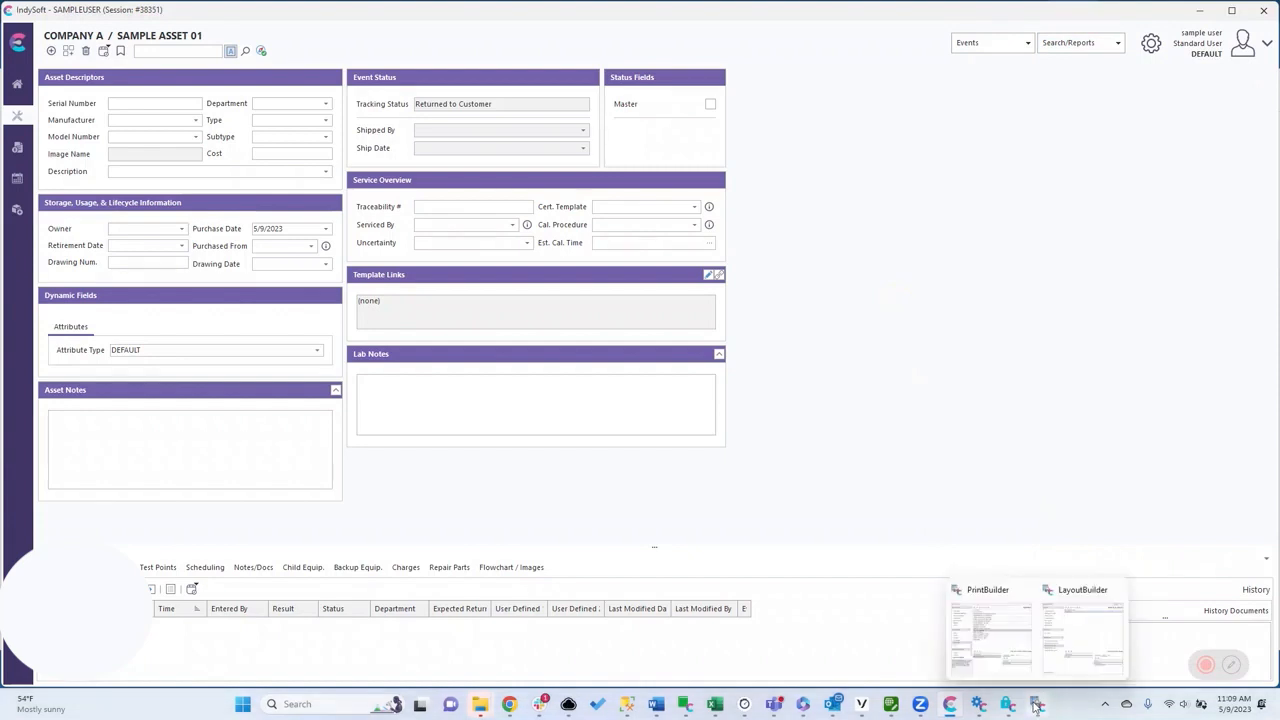
click(1012, 648)
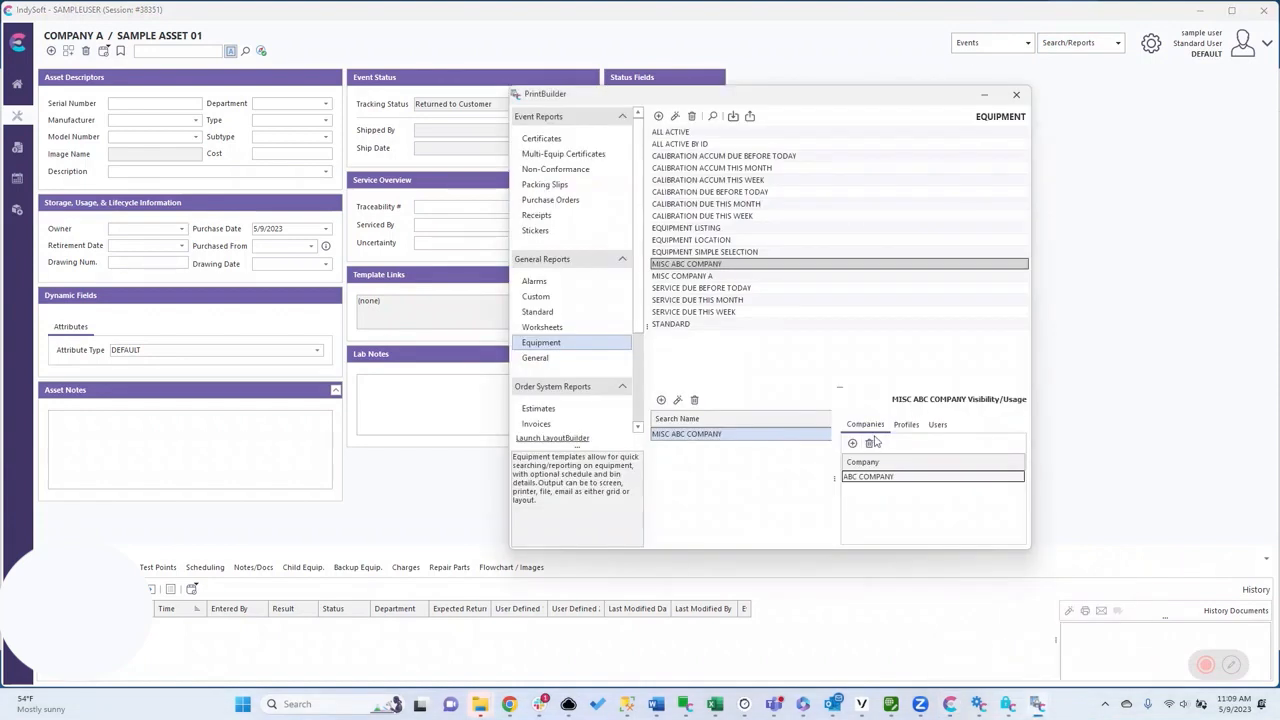
click(906, 426)
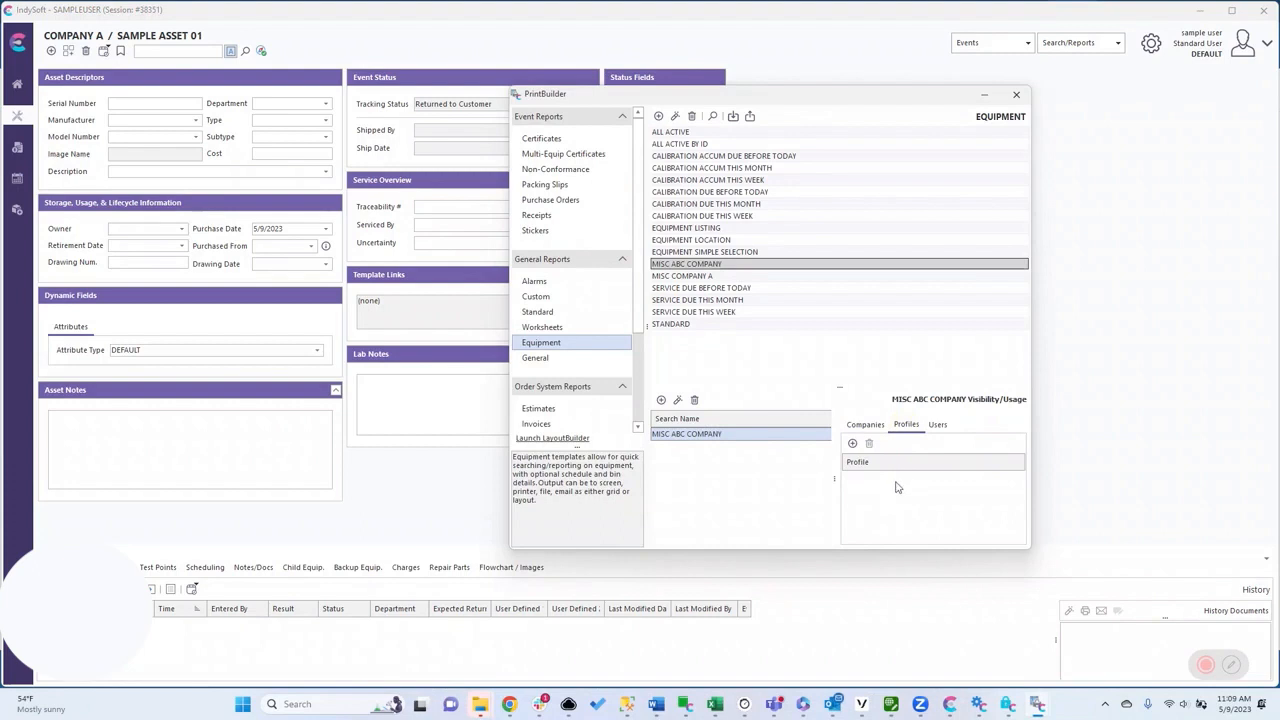
click(938, 426)
click(906, 425)
click(853, 444)
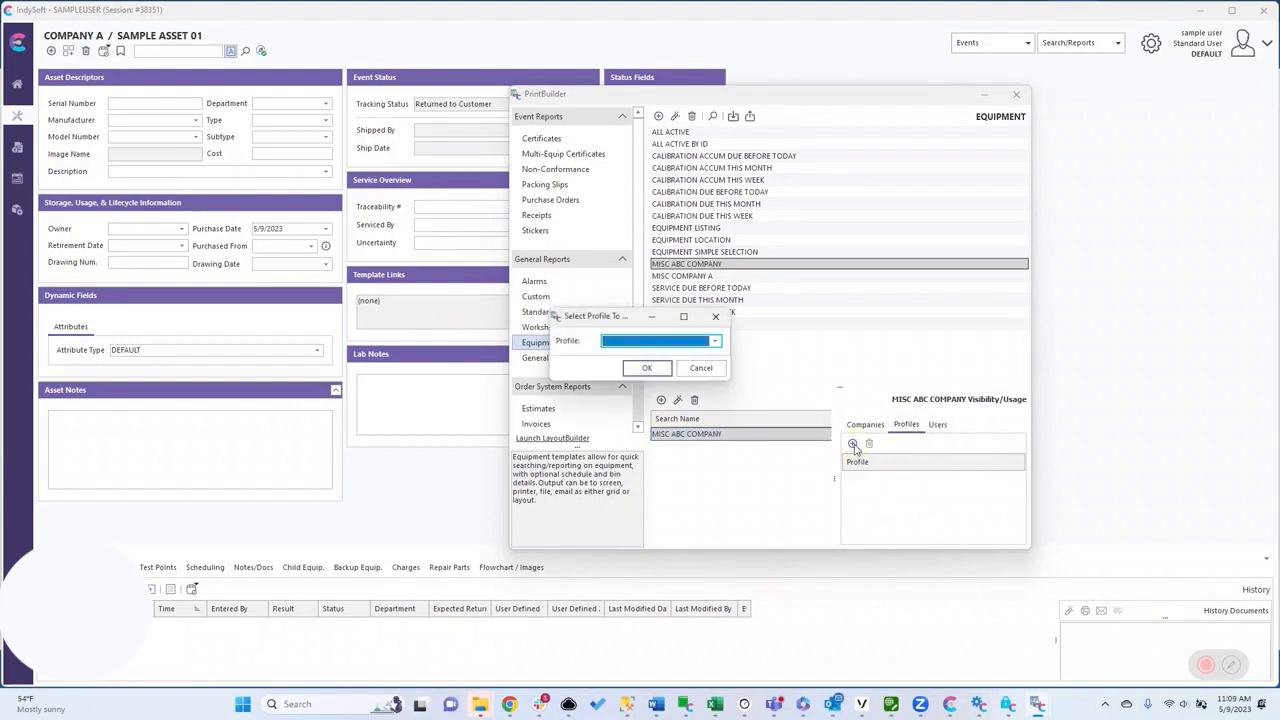
click(715, 342)
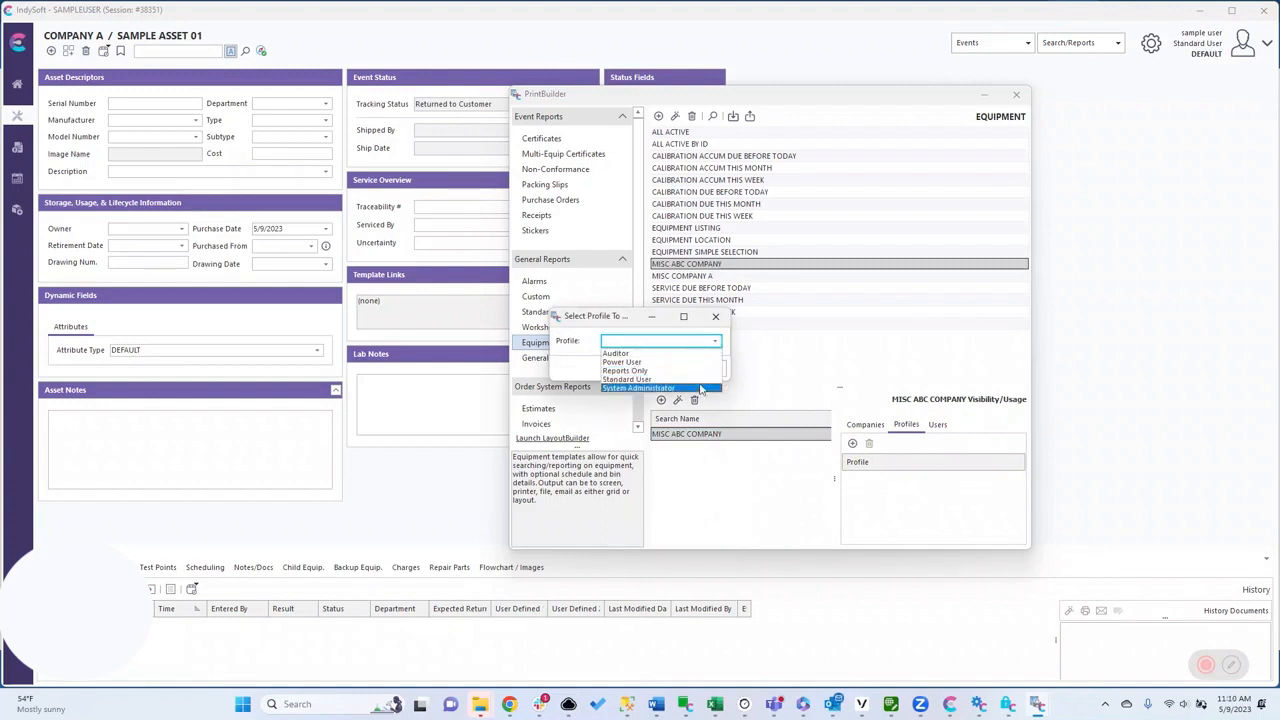
click(697, 362)
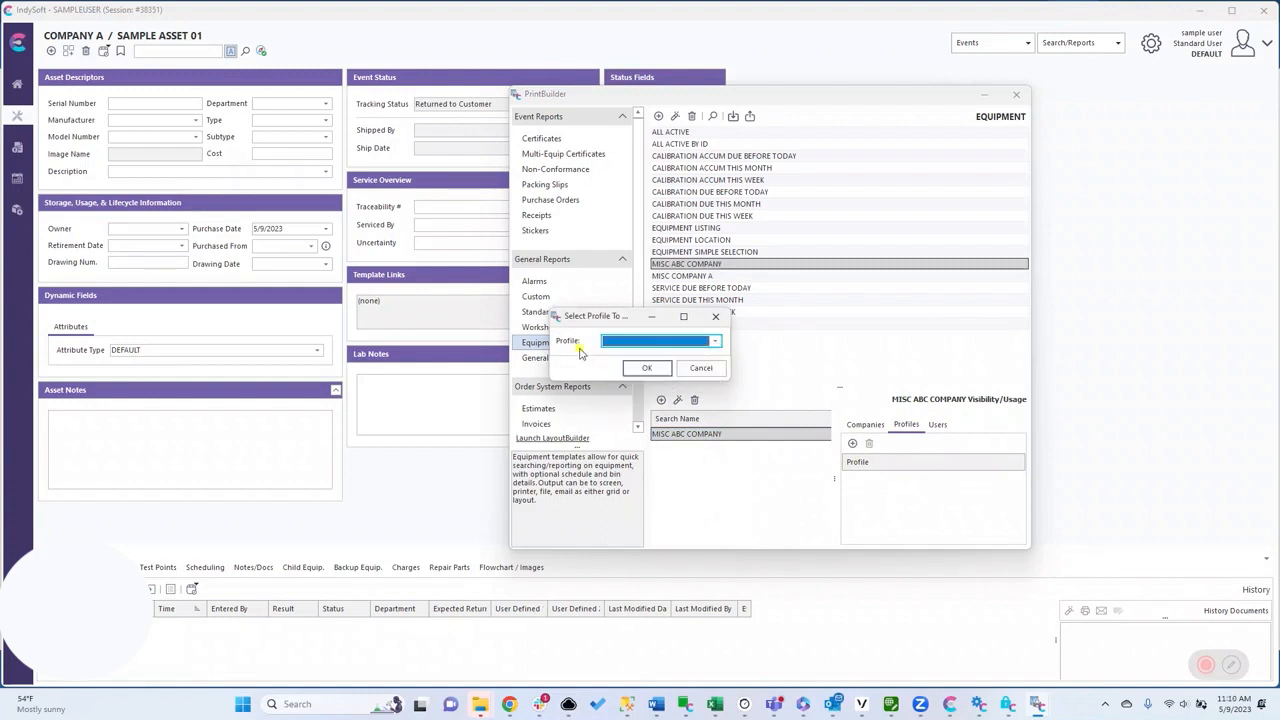
click(713, 368)
Review the user visibility options for the MISC ABC COMPANY search without adding a user, and close PrintBuilder
click(937, 424)
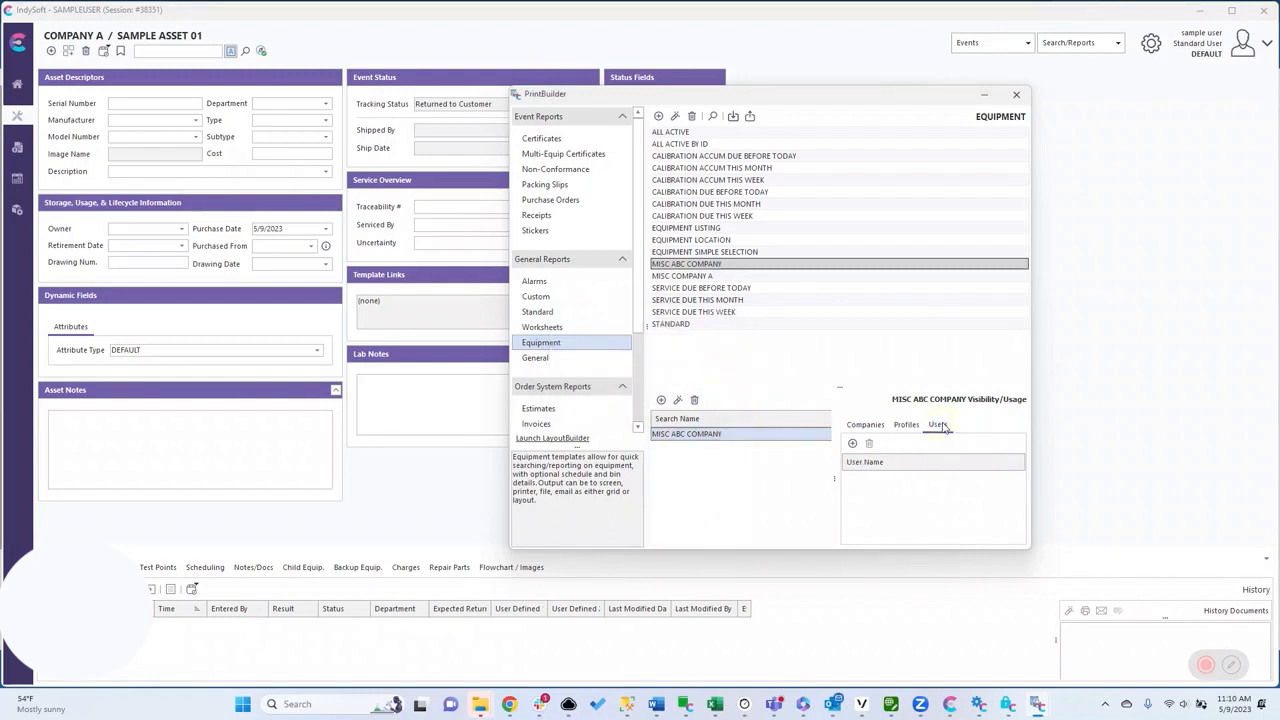
click(852, 446)
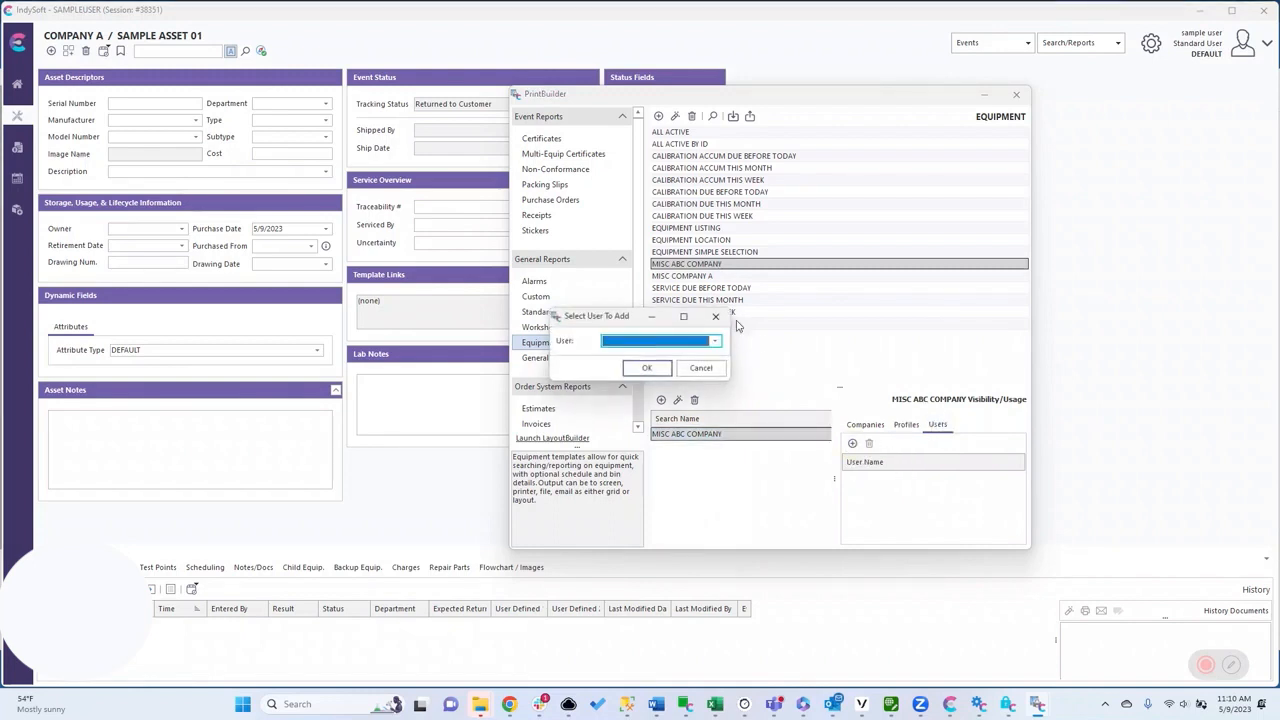
click(715, 342)
click(690, 362)
click(701, 369)
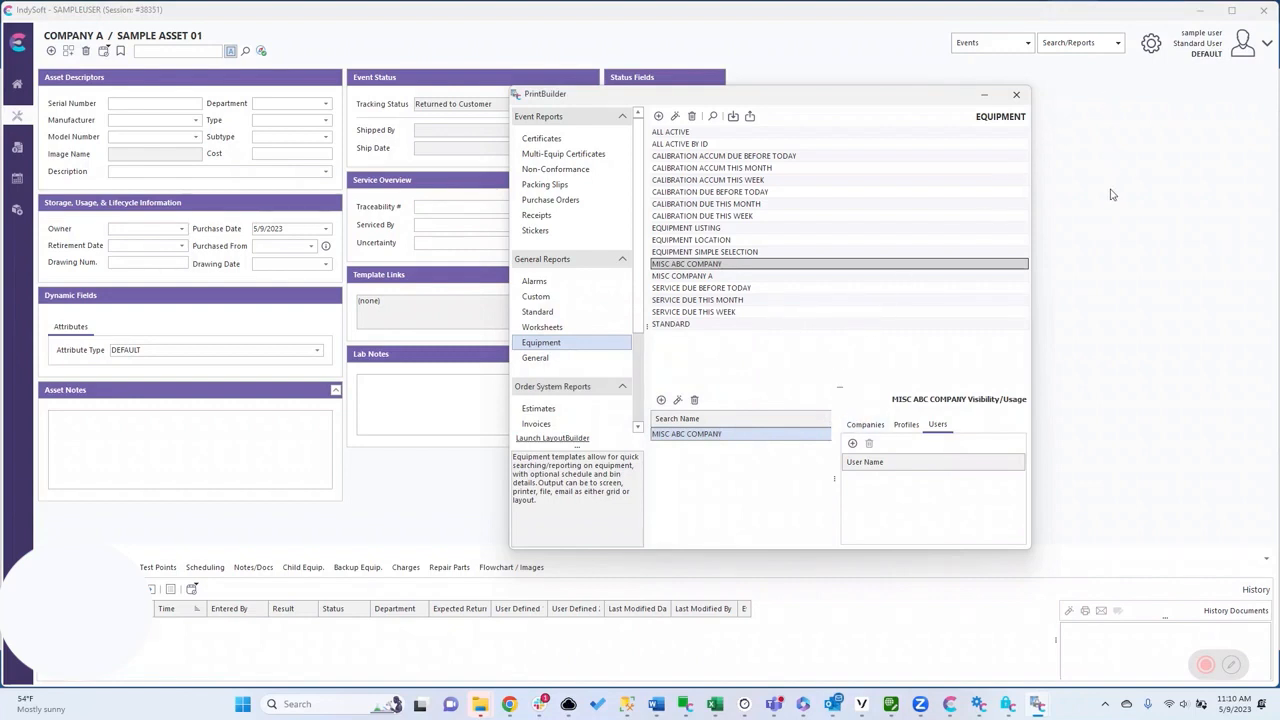
click(1016, 94)
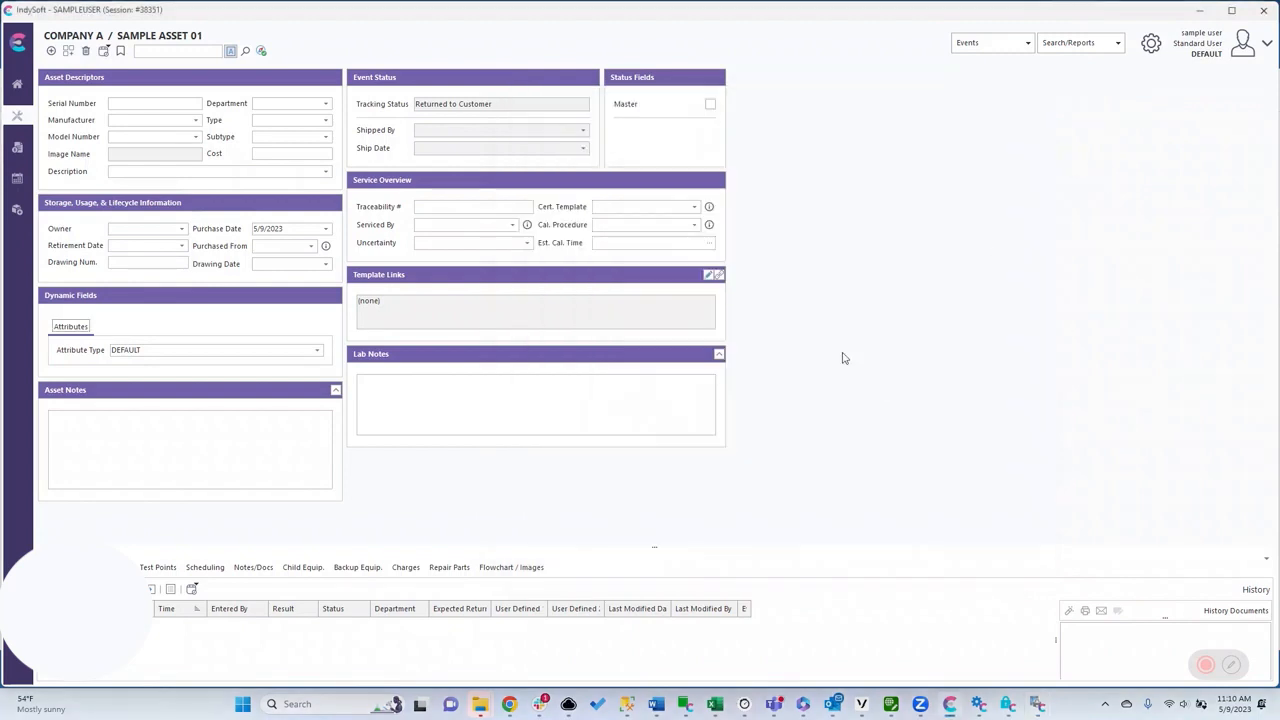
Choose the Technician layout on the home screen and check which home layouts this standard user is offered
click(17, 84)
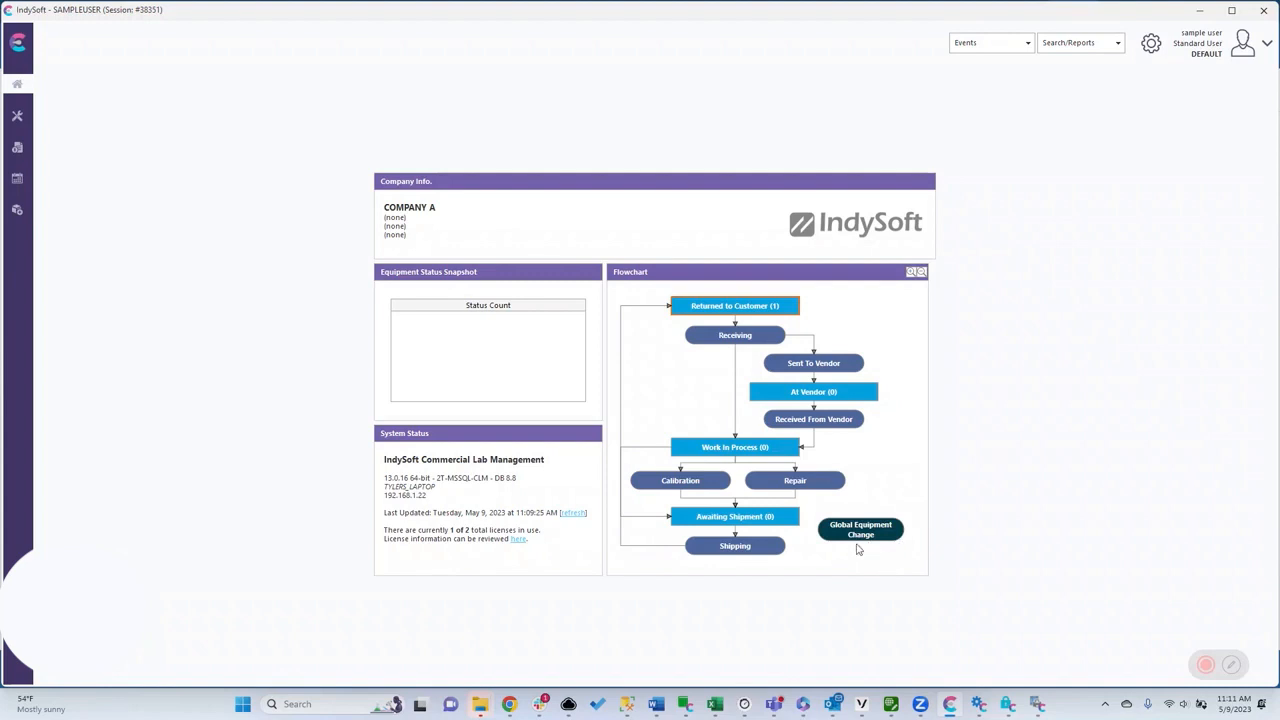
right_click(950, 298)
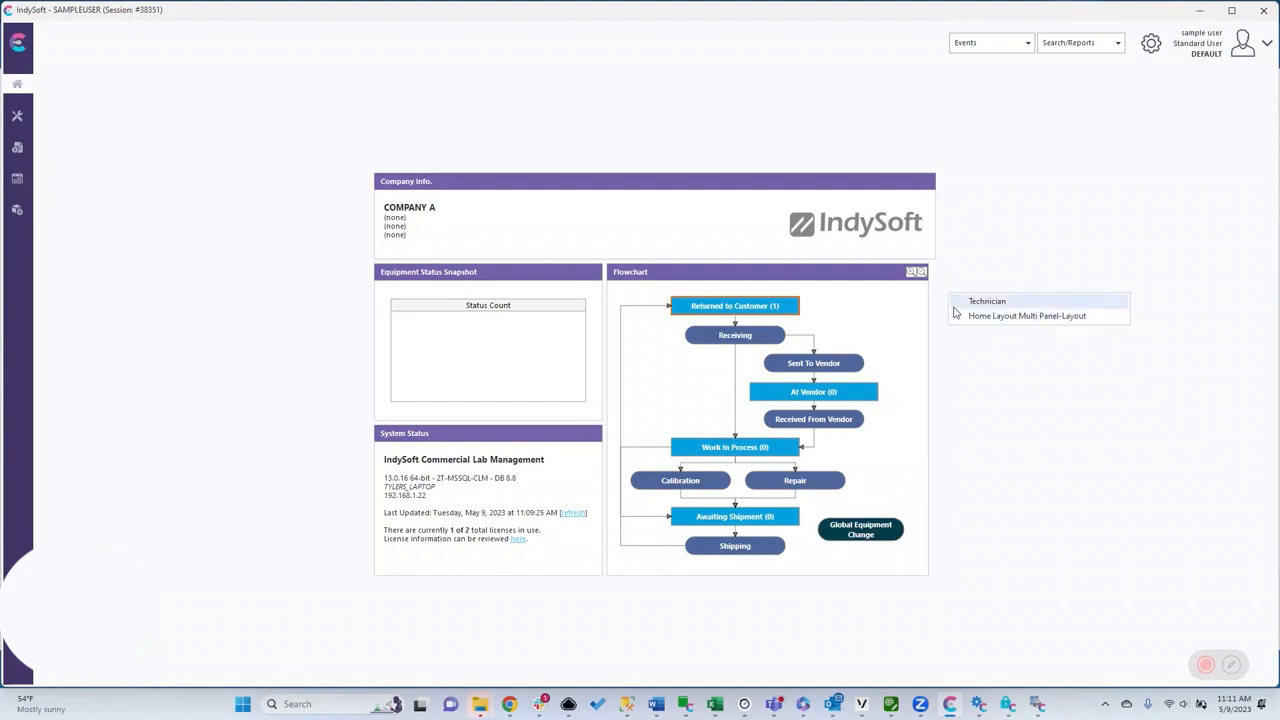
click(990, 304)
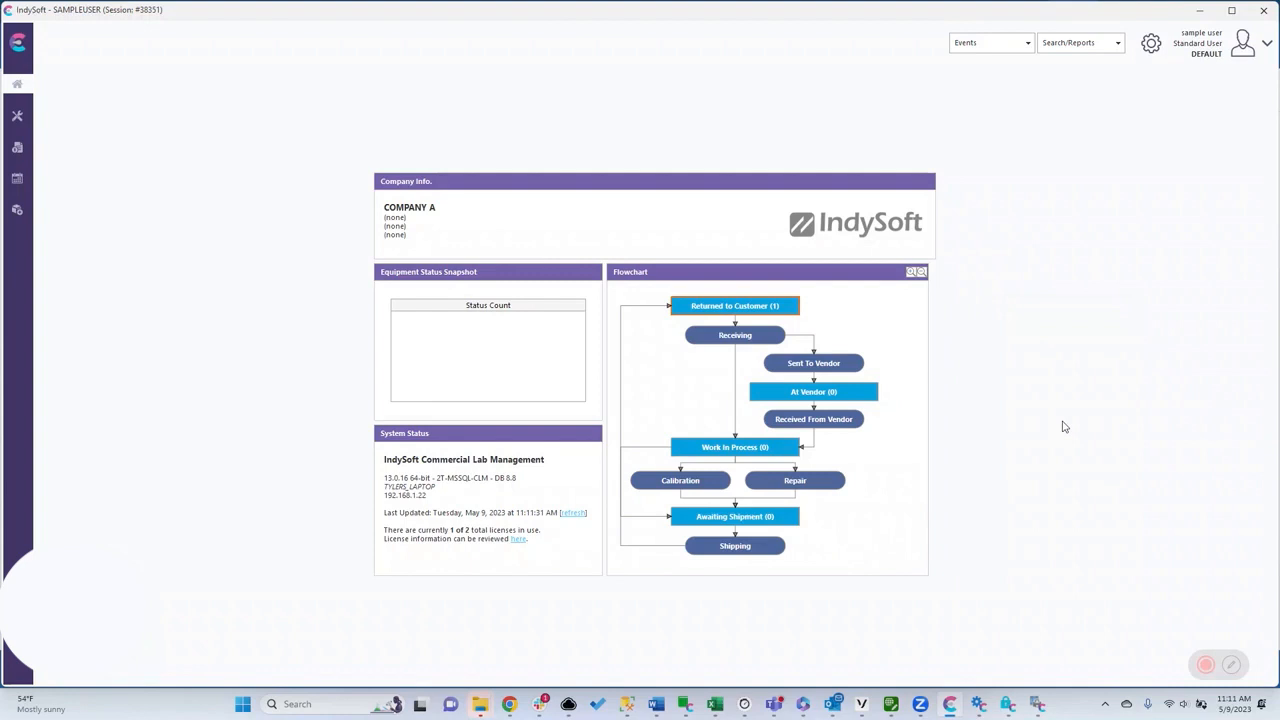
right_click(977, 231)
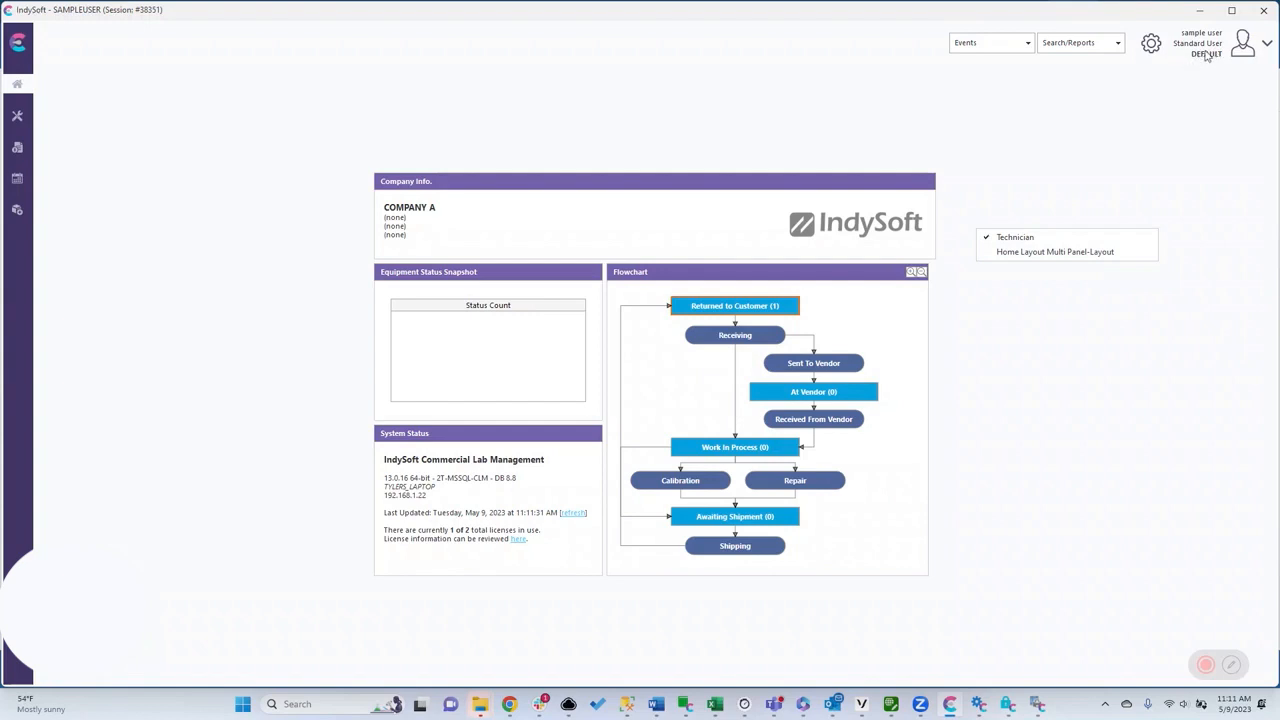
click(1074, 191)
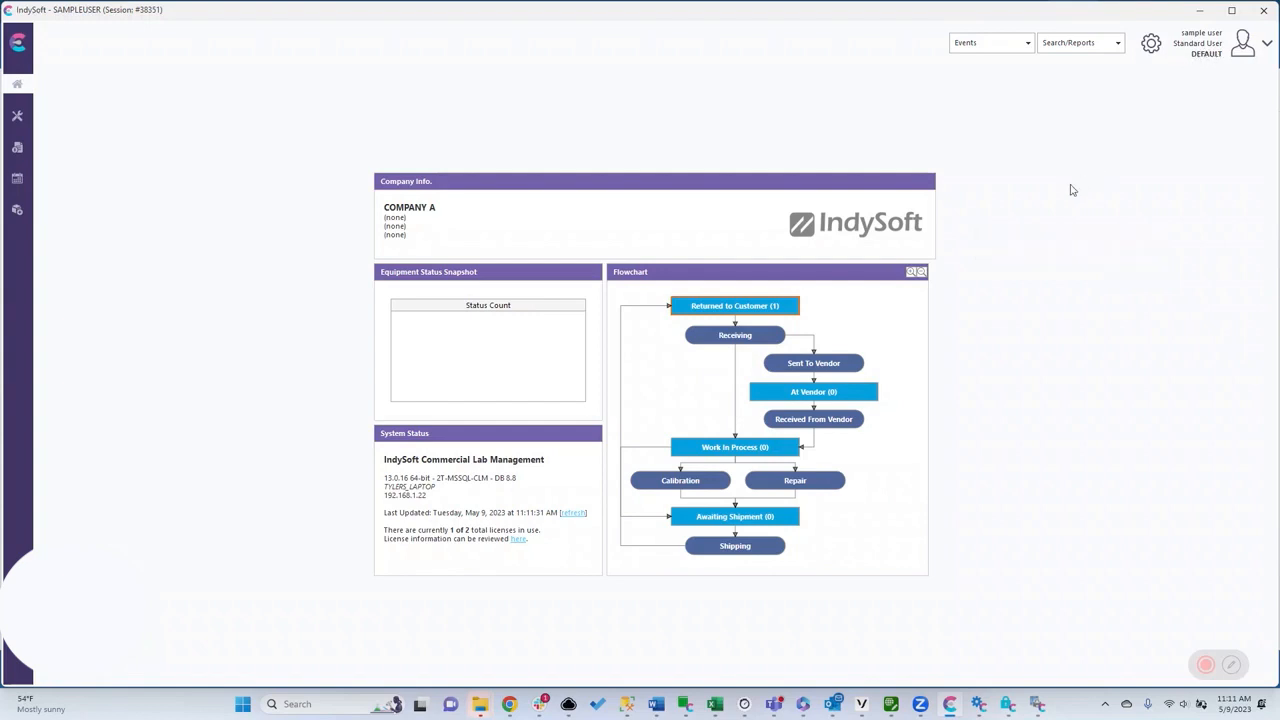
Log out and sign in as INDYSOFT with the account password
click(1266, 46)
click(1160, 69)
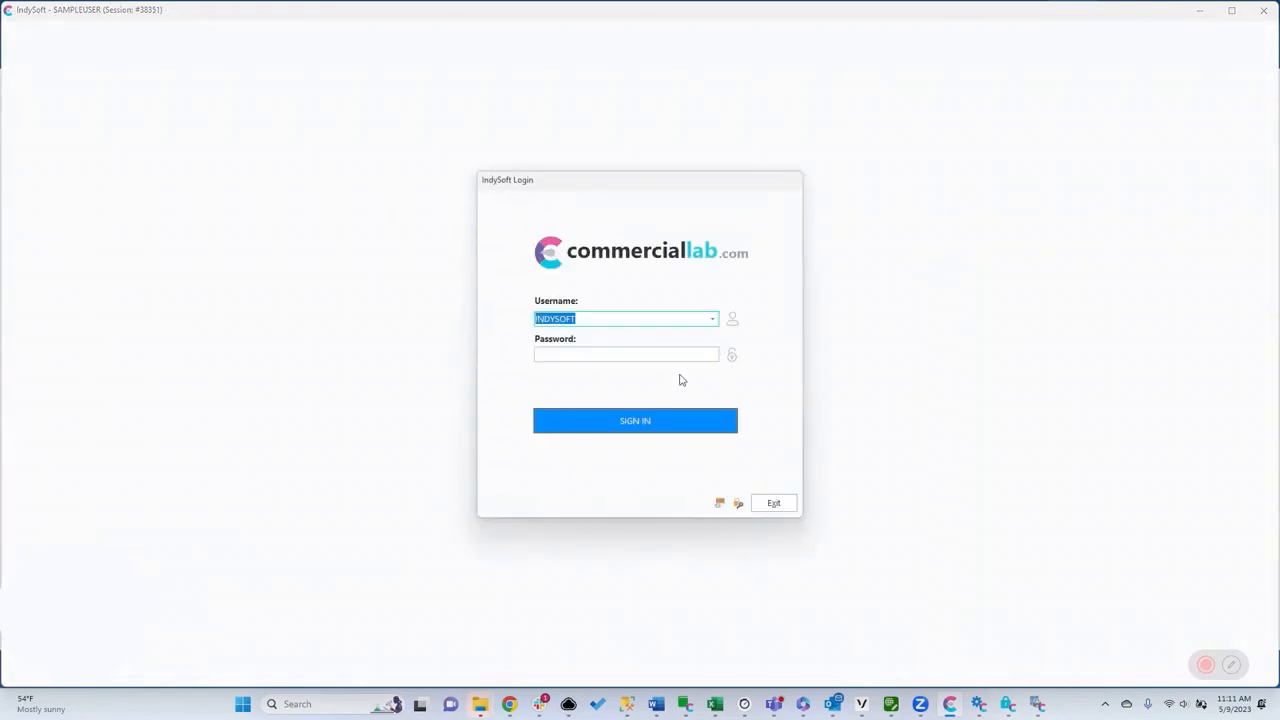
key(Tab)
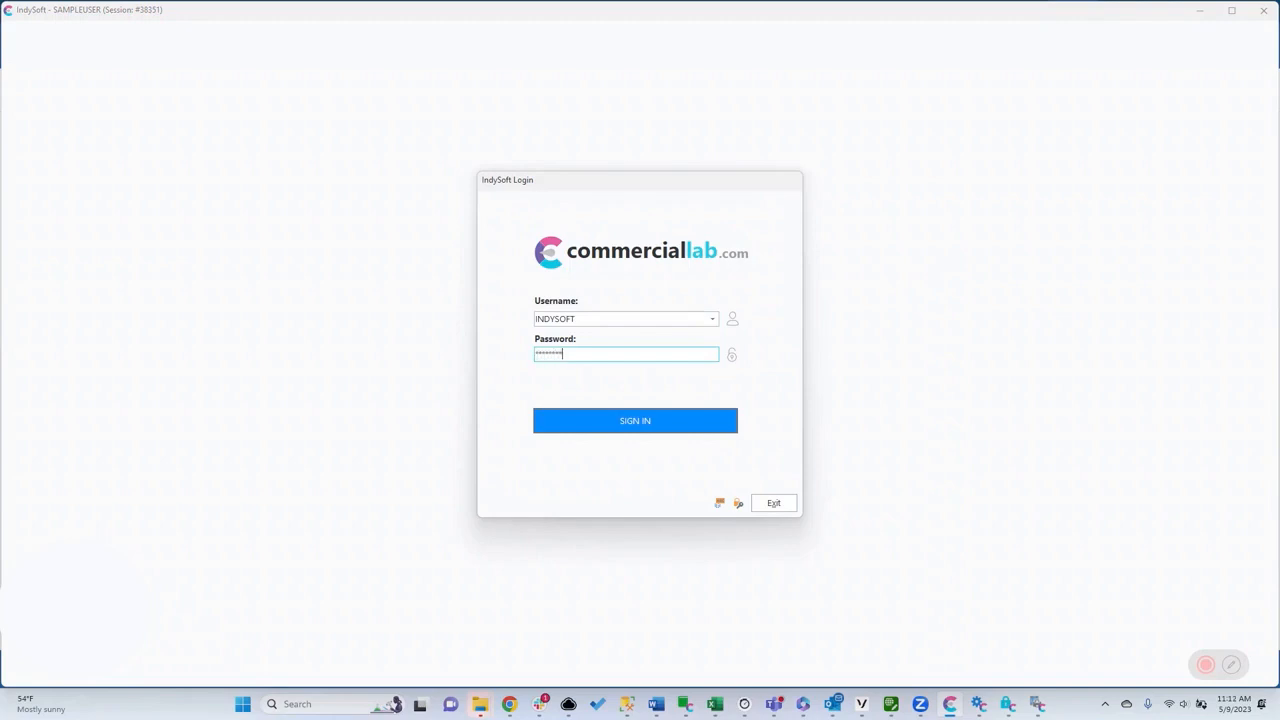
key(Return)
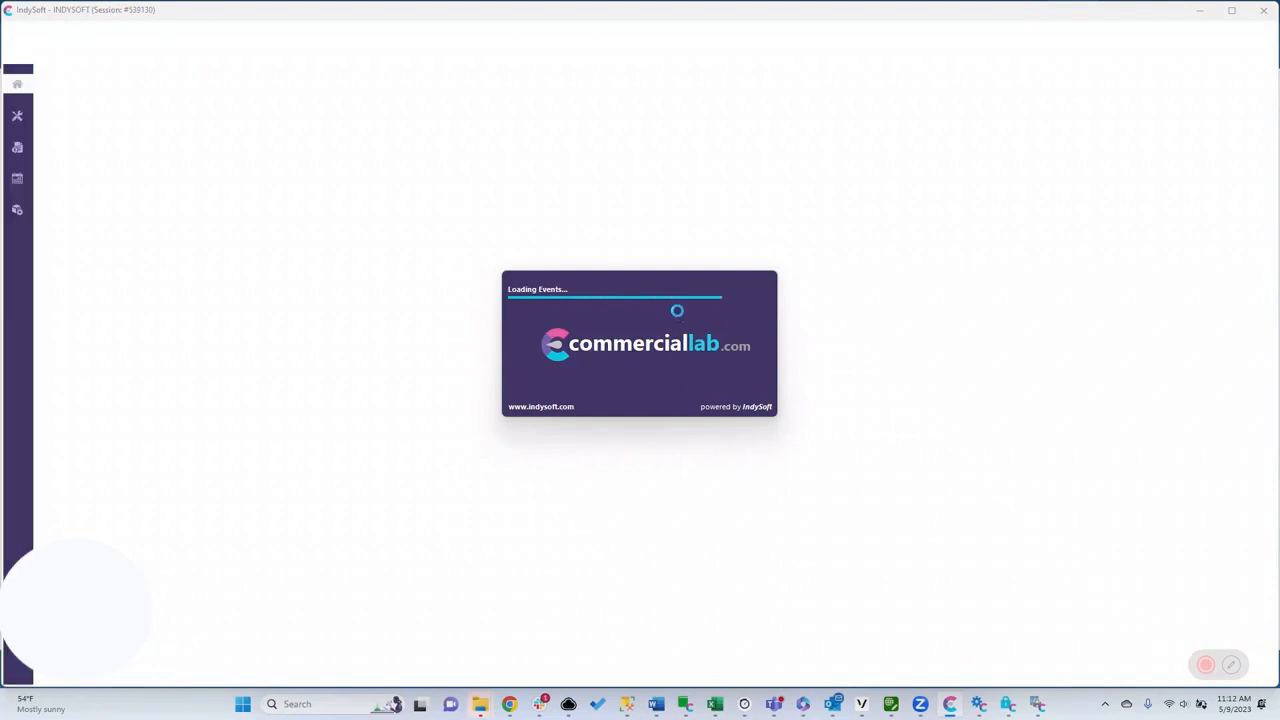
Review the Technician home layout's display rules, including its Systemwide option and the profiles allowed to see it
right_click(963, 234)
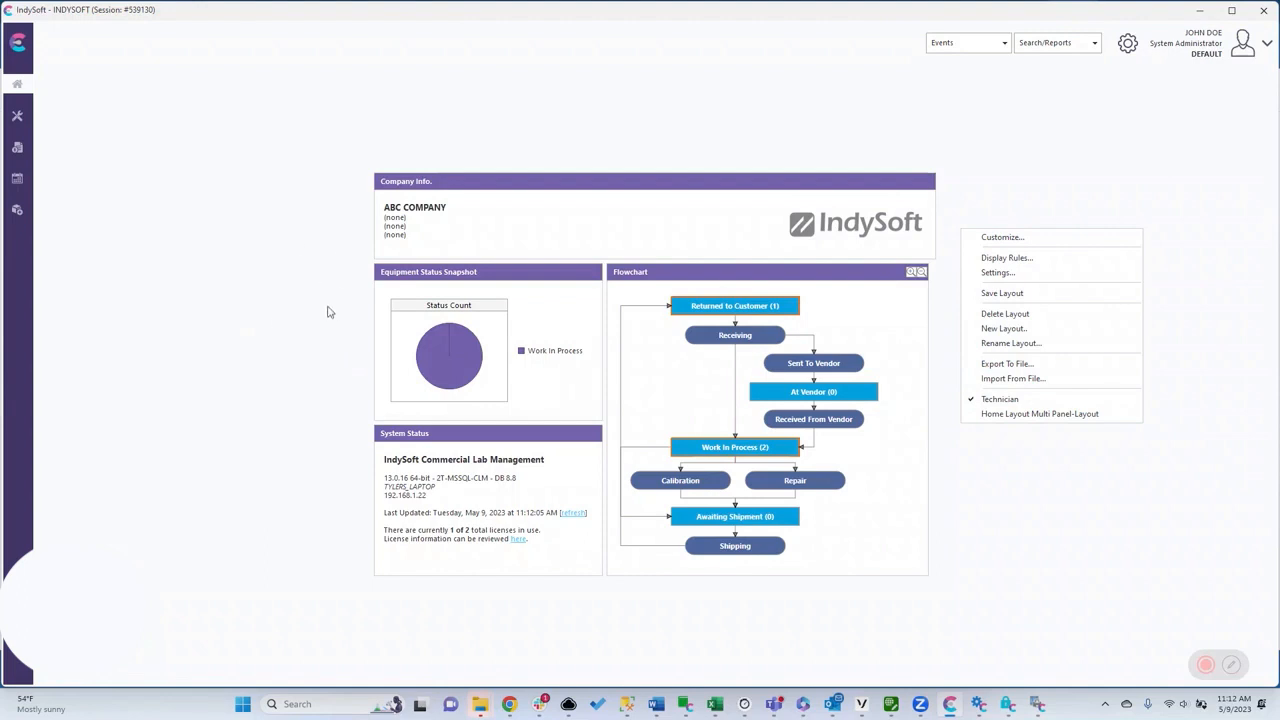
mouse_move(1036, 706)
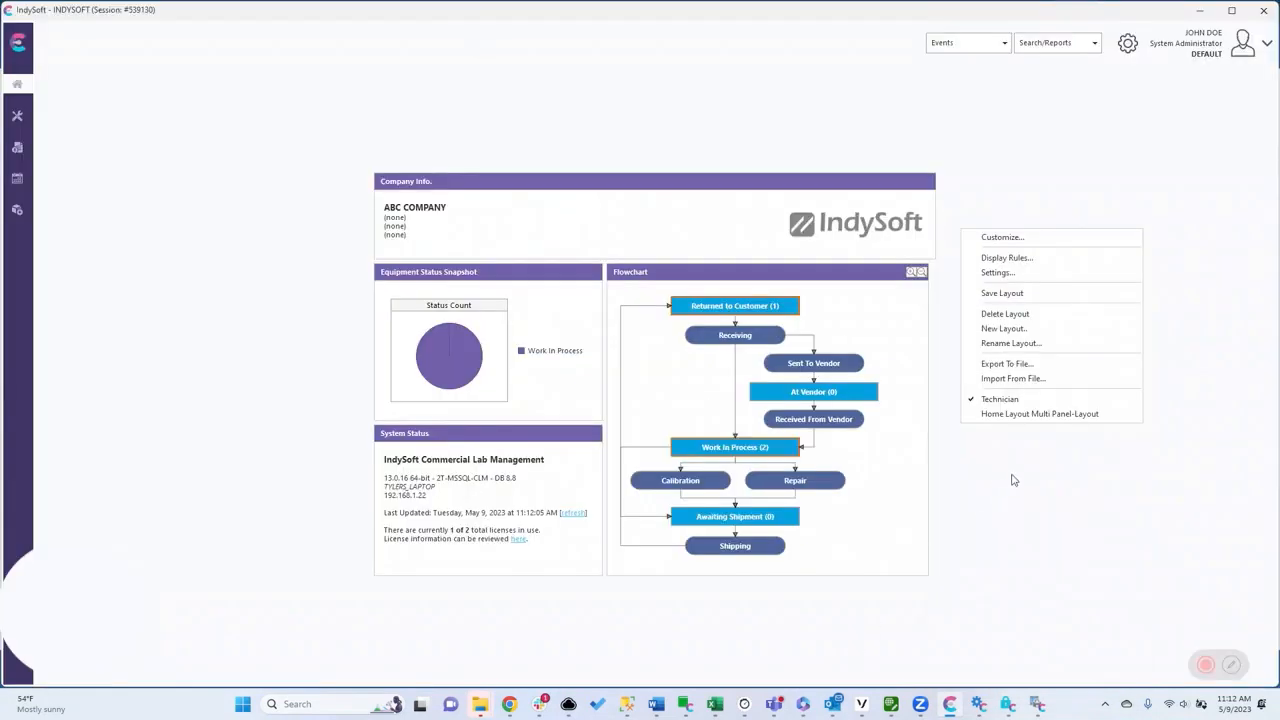
click(1031, 262)
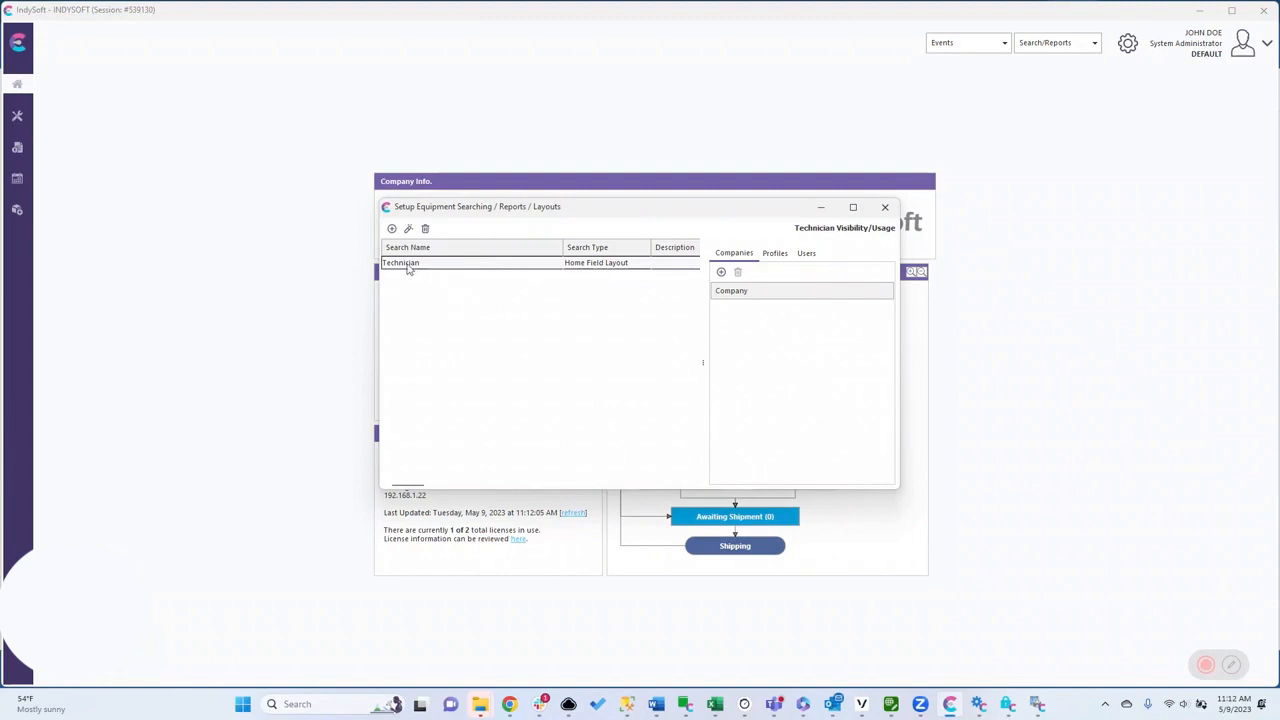
double_click(407, 265)
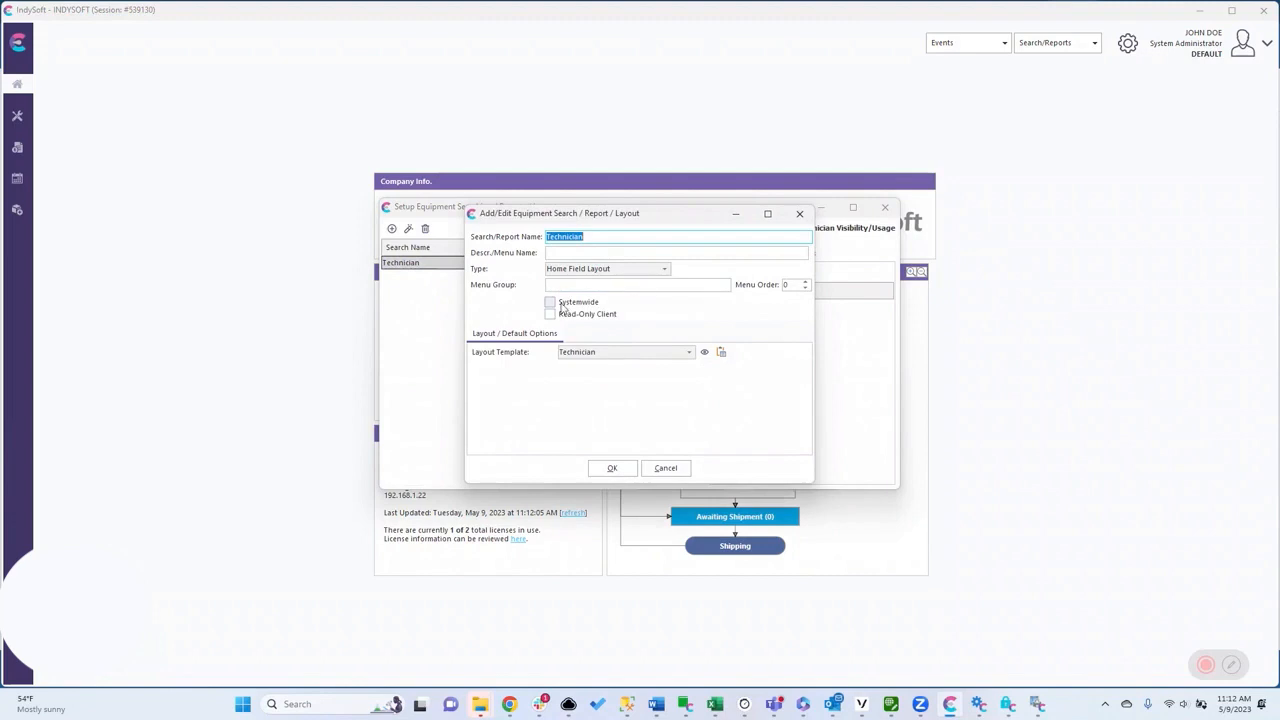
click(613, 468)
click(775, 253)
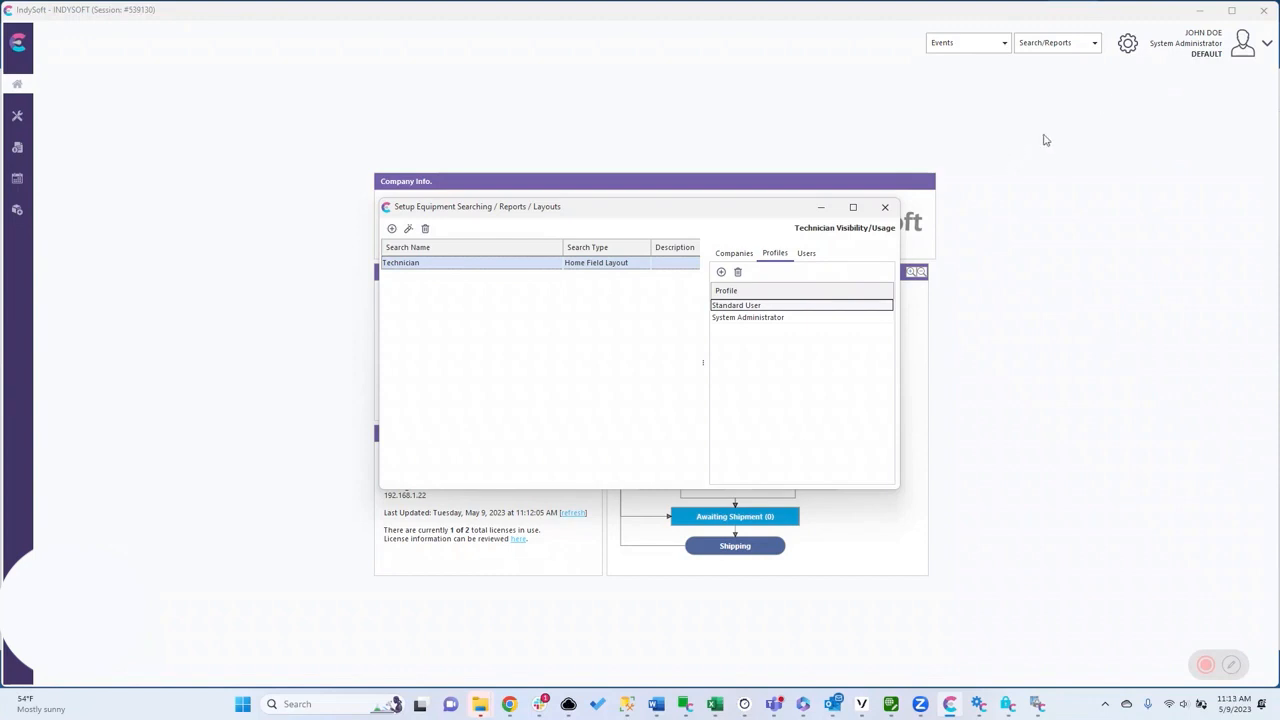
click(885, 210)
mouse_move(1207, 668)
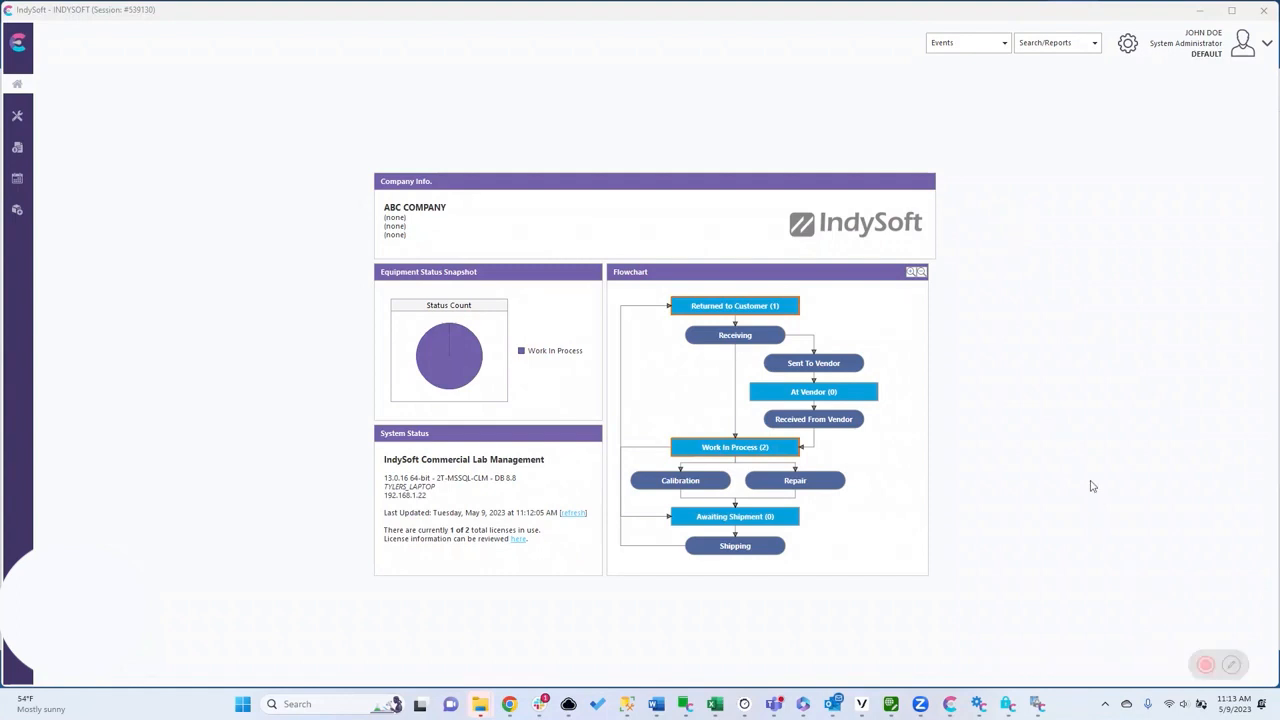
Check the searches and reports offered to the administrator, and reselect the Technician home layout
click(1095, 48)
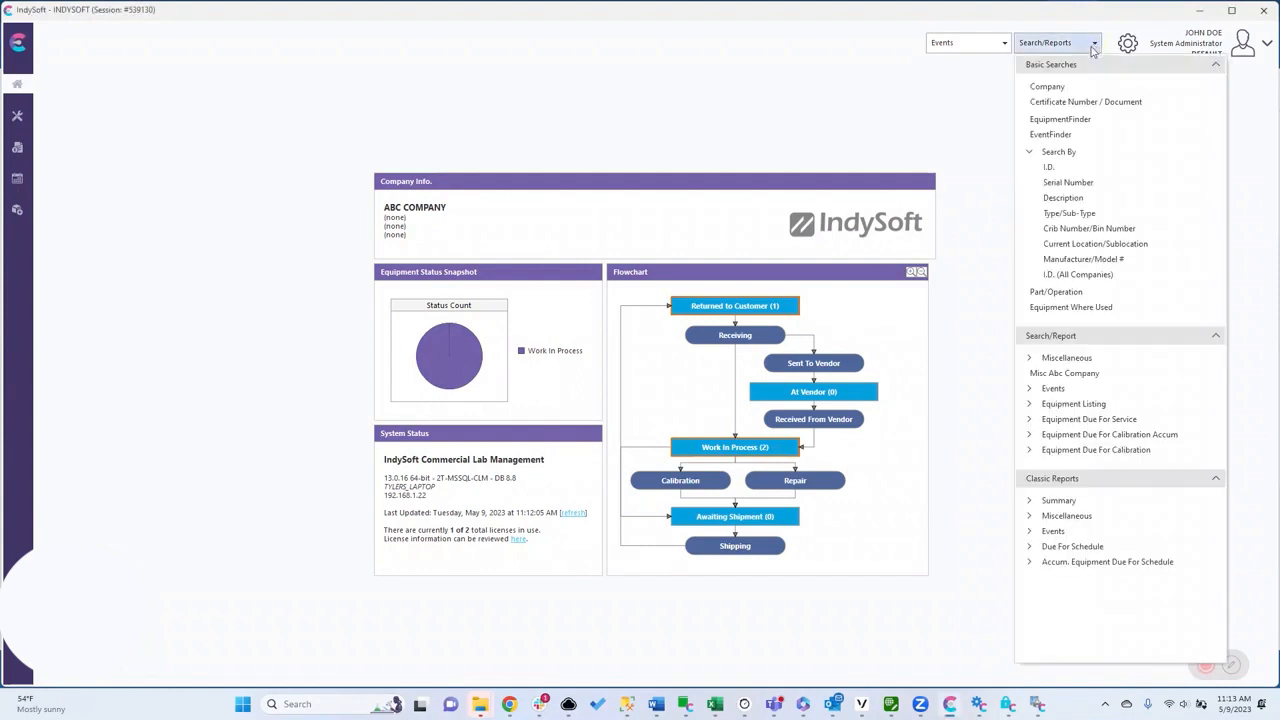
right_click(957, 252)
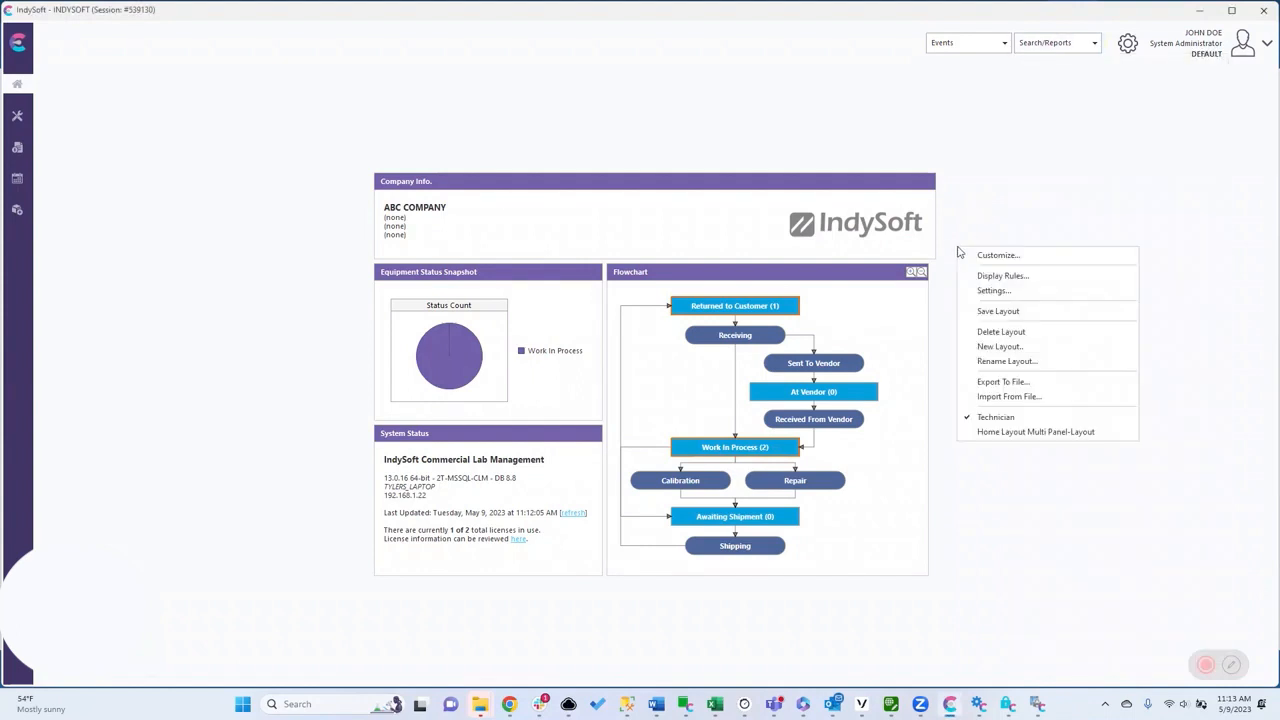
click(1026, 418)
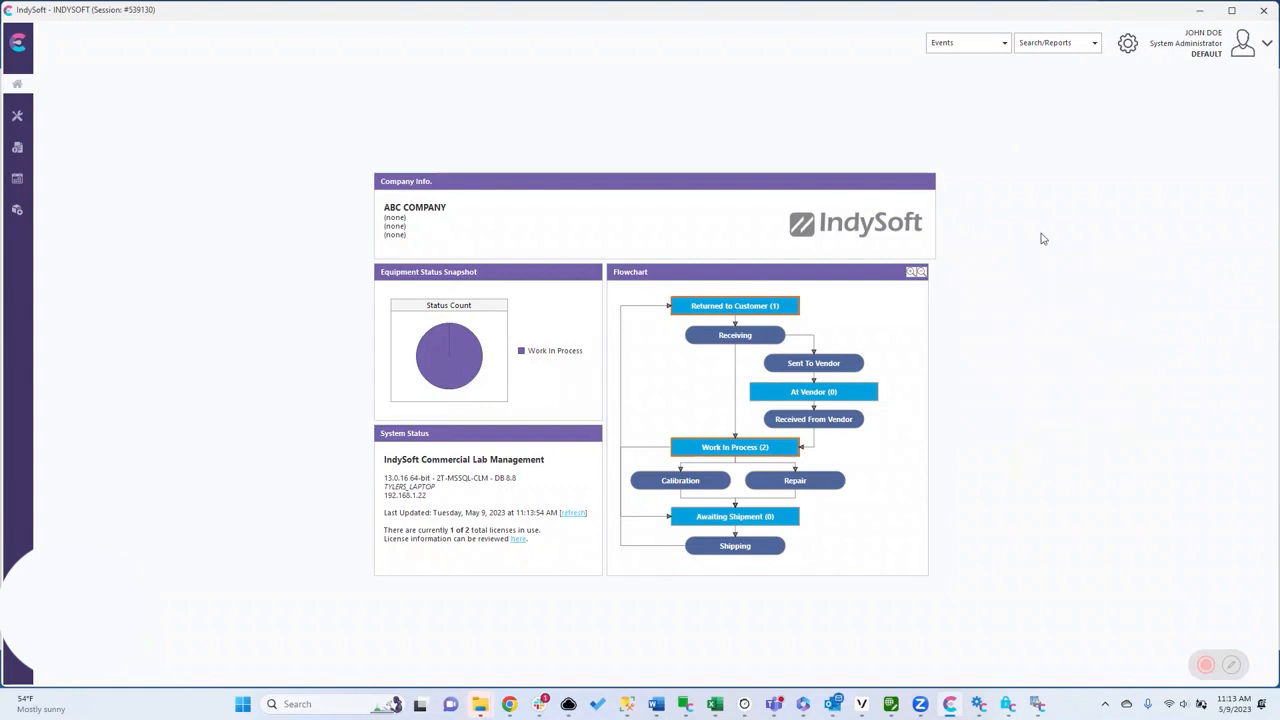
Examine the events offered for ABC COMPANY, including the Miscellaneous group
click(1005, 44)
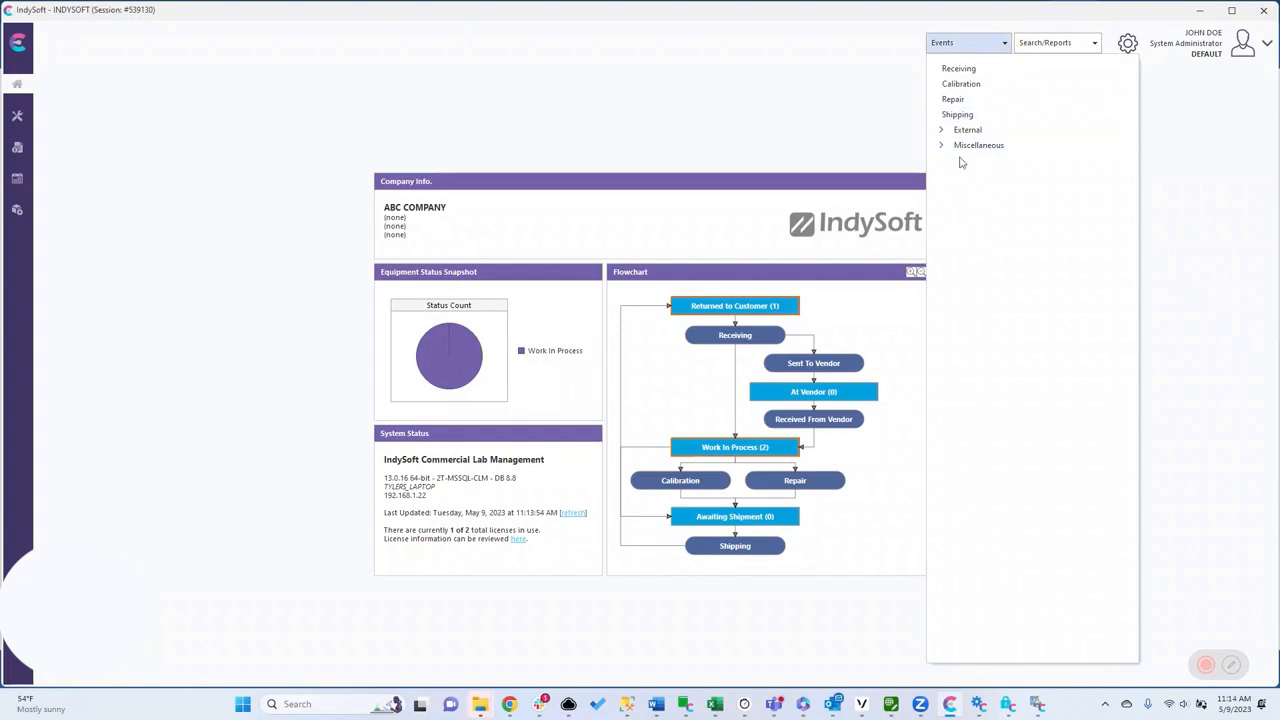
click(843, 122)
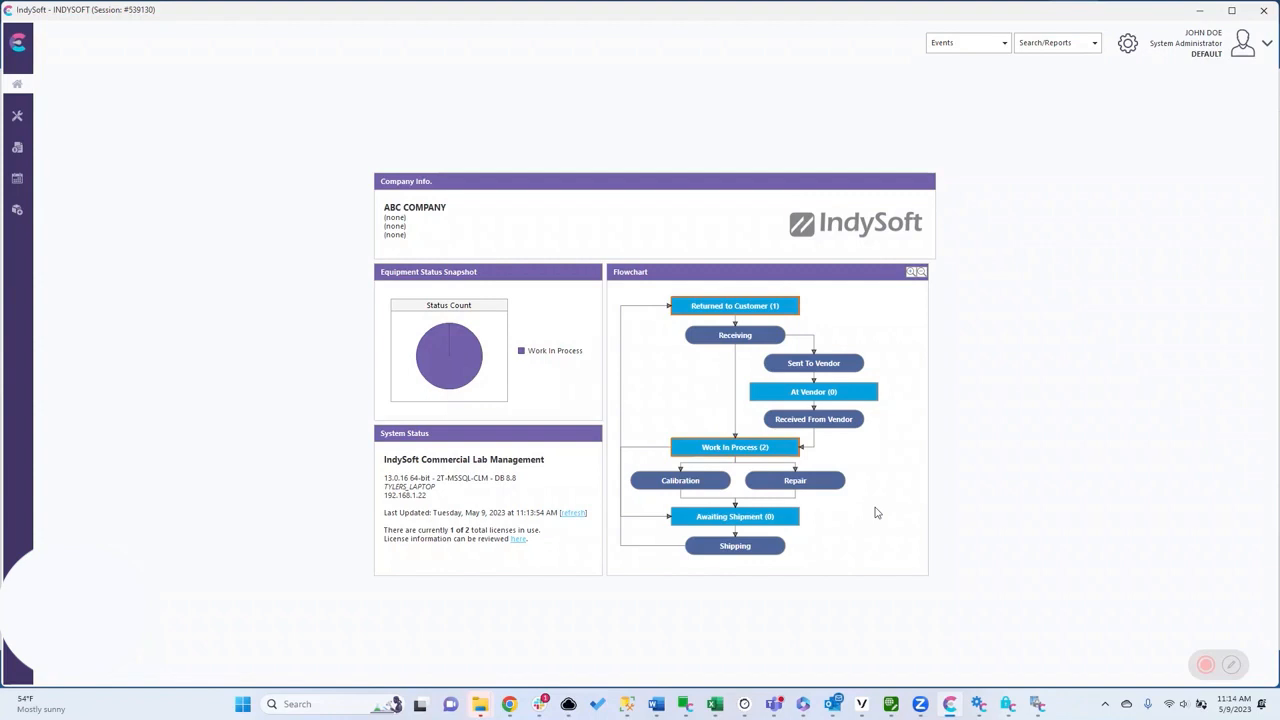
click(1004, 45)
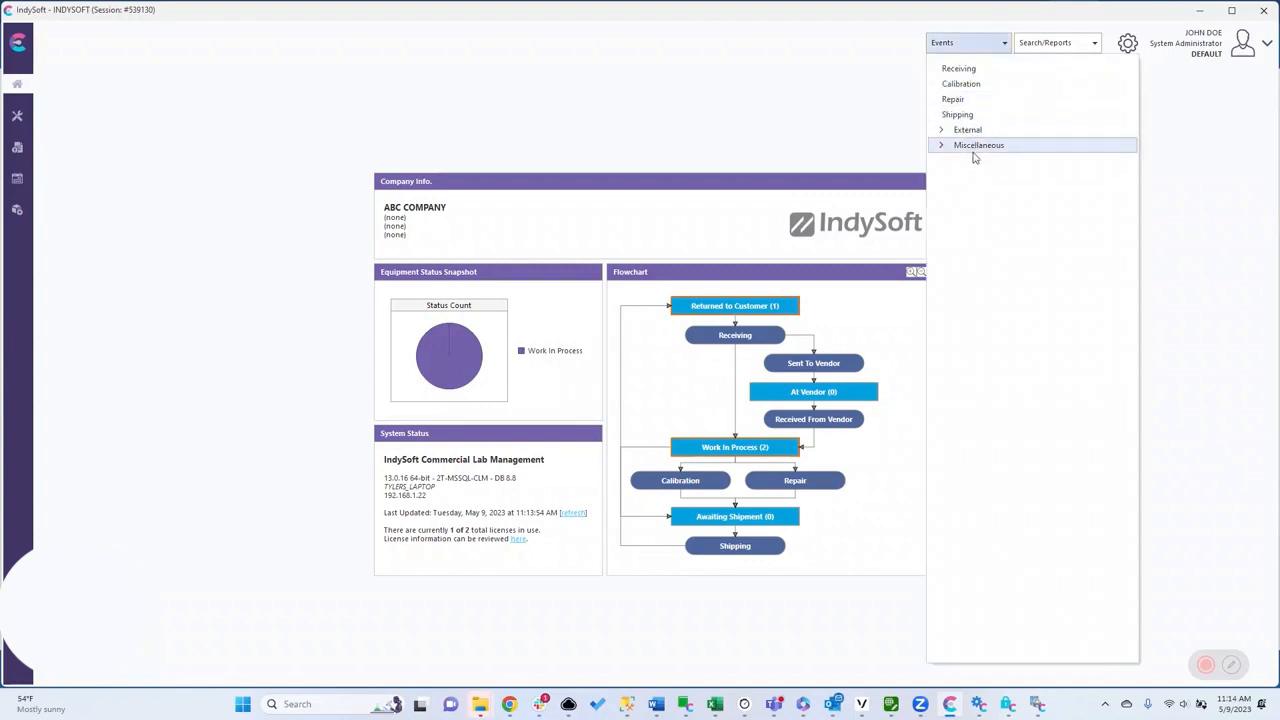
click(941, 146)
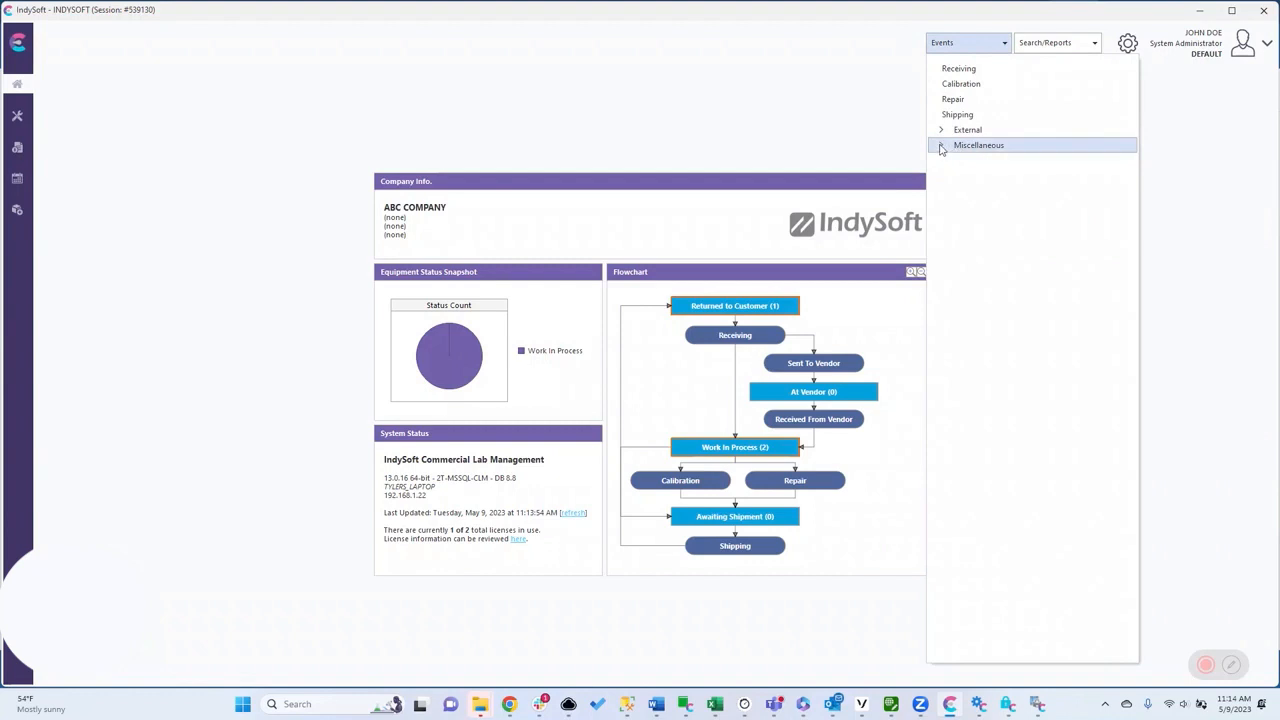
click(1051, 572)
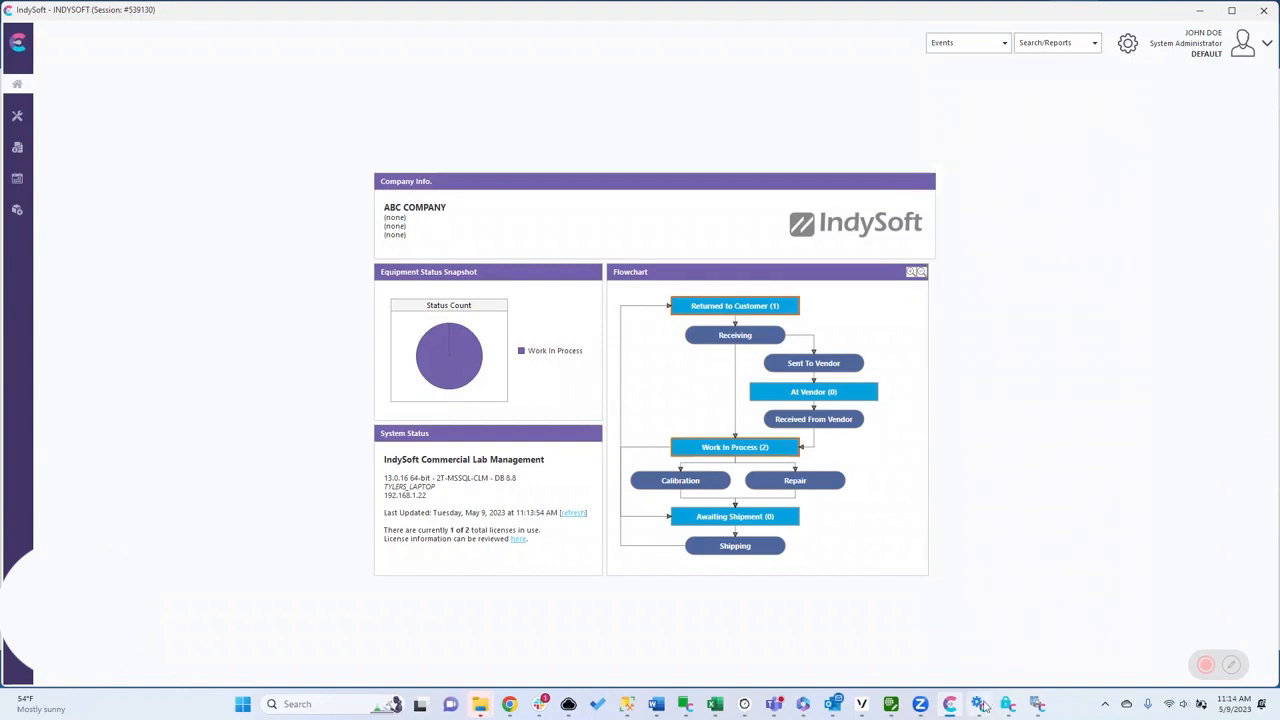
Switch to the Work Flow Configuration Wizard and review Company A MISC's display rules and the event types in the Event Type Navigator
click(979, 704)
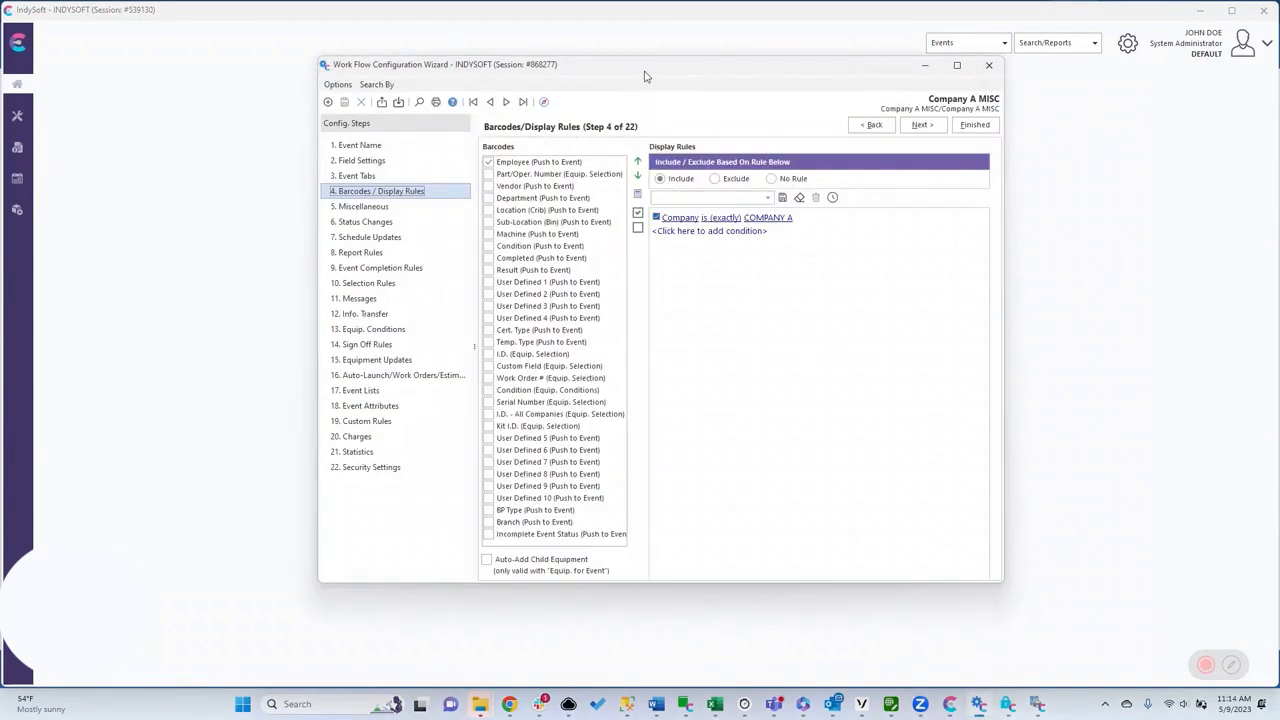
click(544, 102)
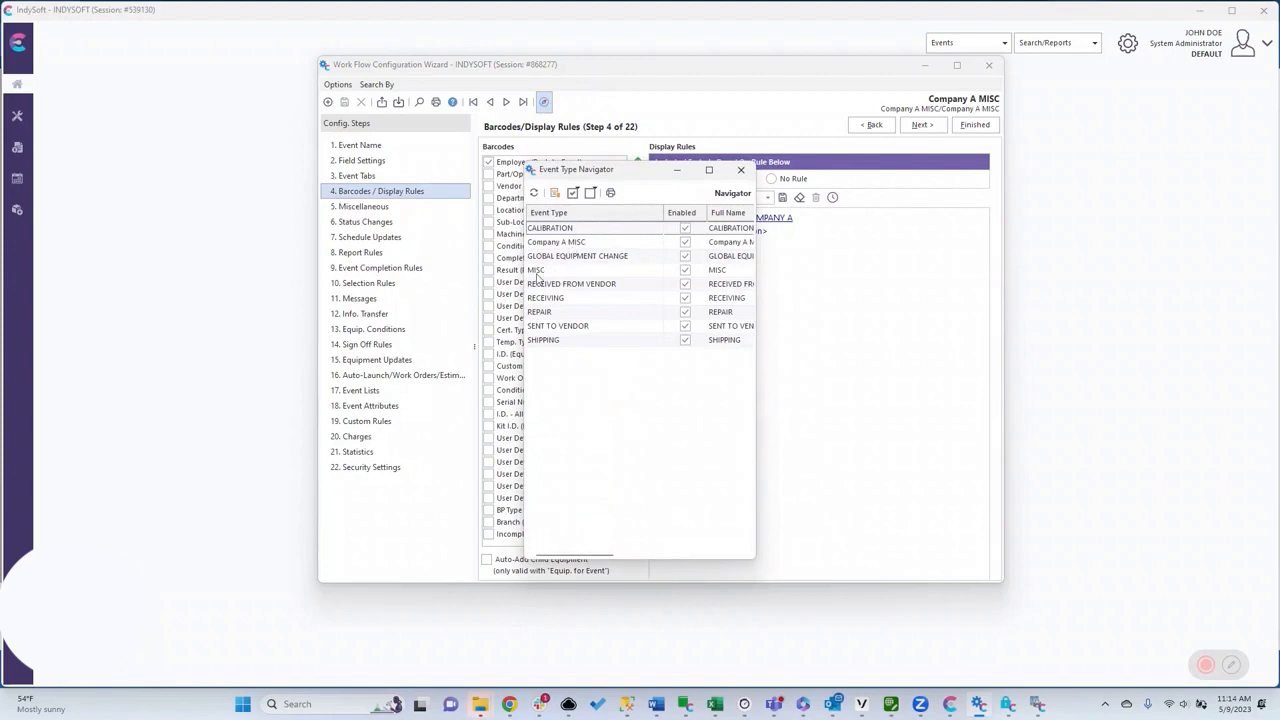
click(743, 170)
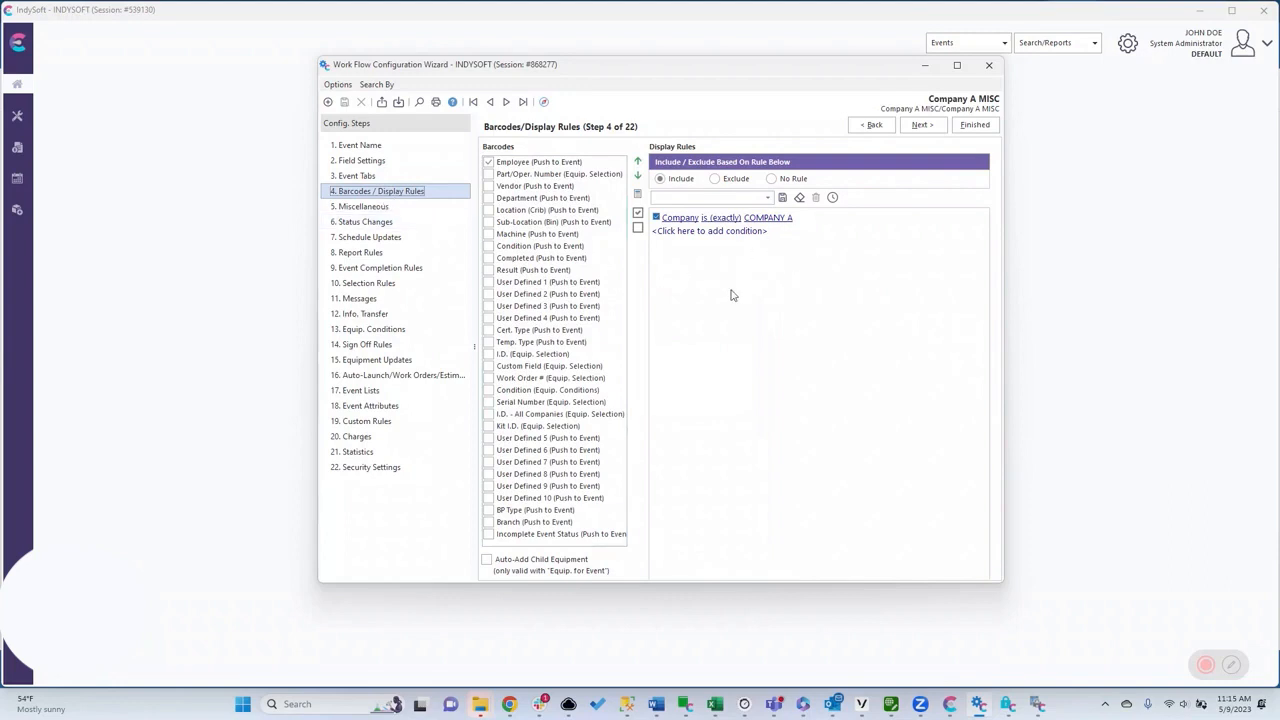
Review the fields available for the Company condition in Company A MISC's display rule, leaving the condition as is
click(681, 220)
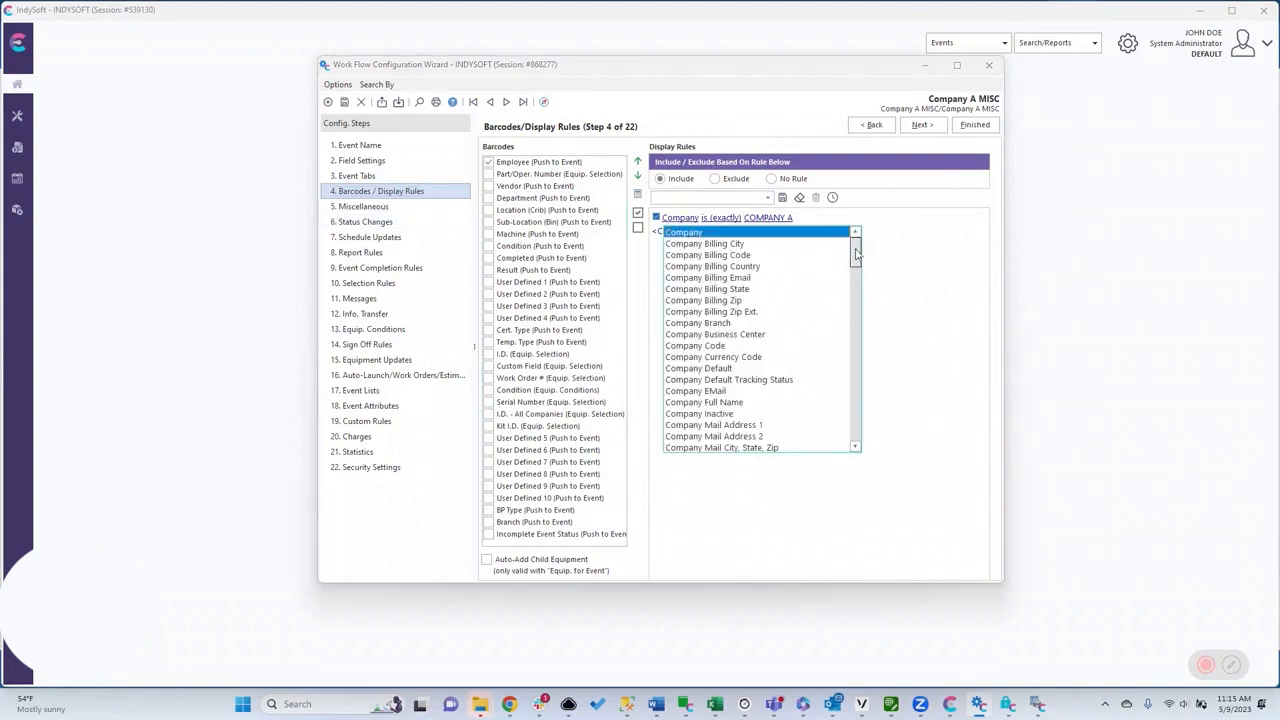
drag(855, 250, 781, 425)
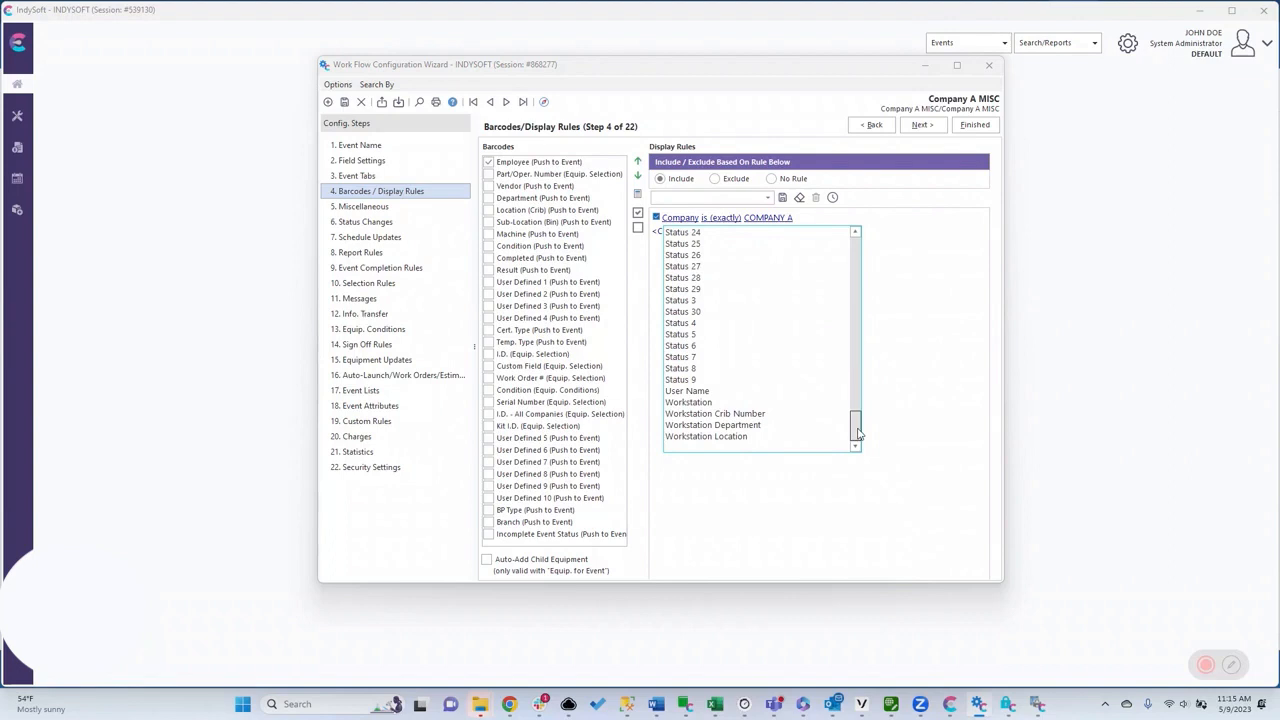
drag(857, 432, 855, 240)
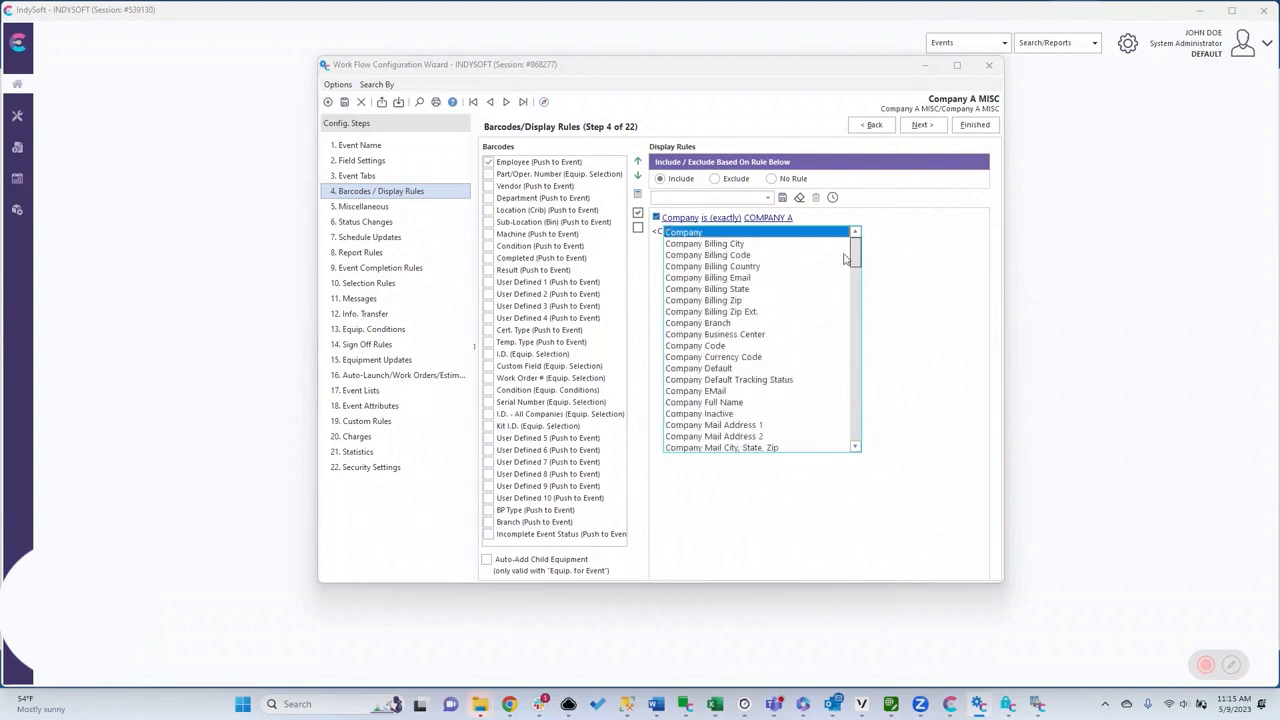
click(905, 248)
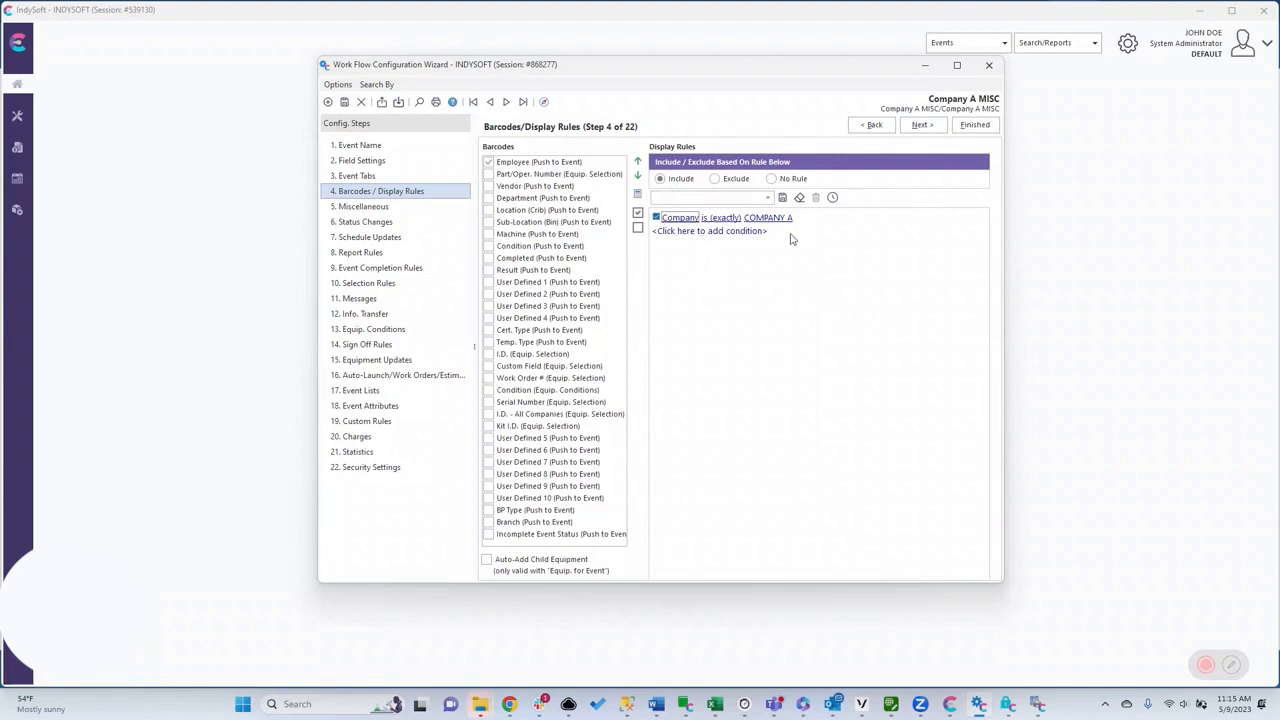
Switch from the Work Flow Configuration Wizard to IndySoft's equipment screen, select COMPANY A, and open SAMPLE ASSET 01
click(926, 68)
click(17, 117)
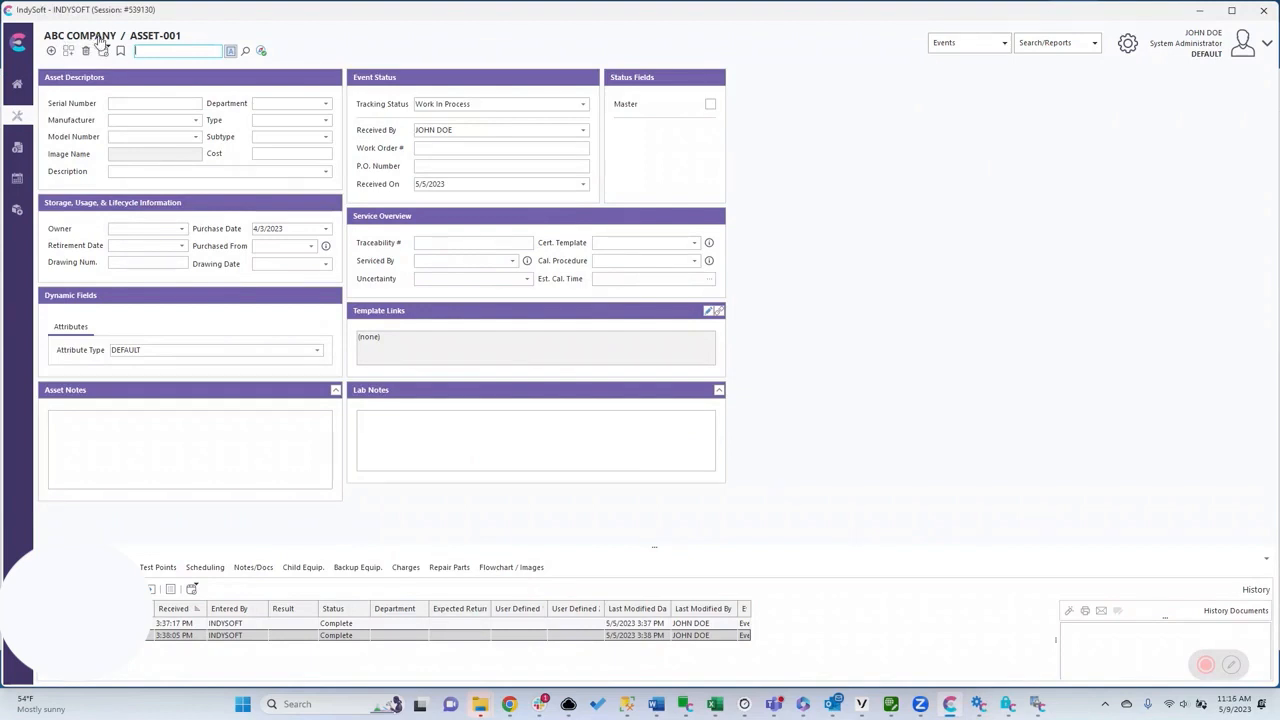
click(98, 40)
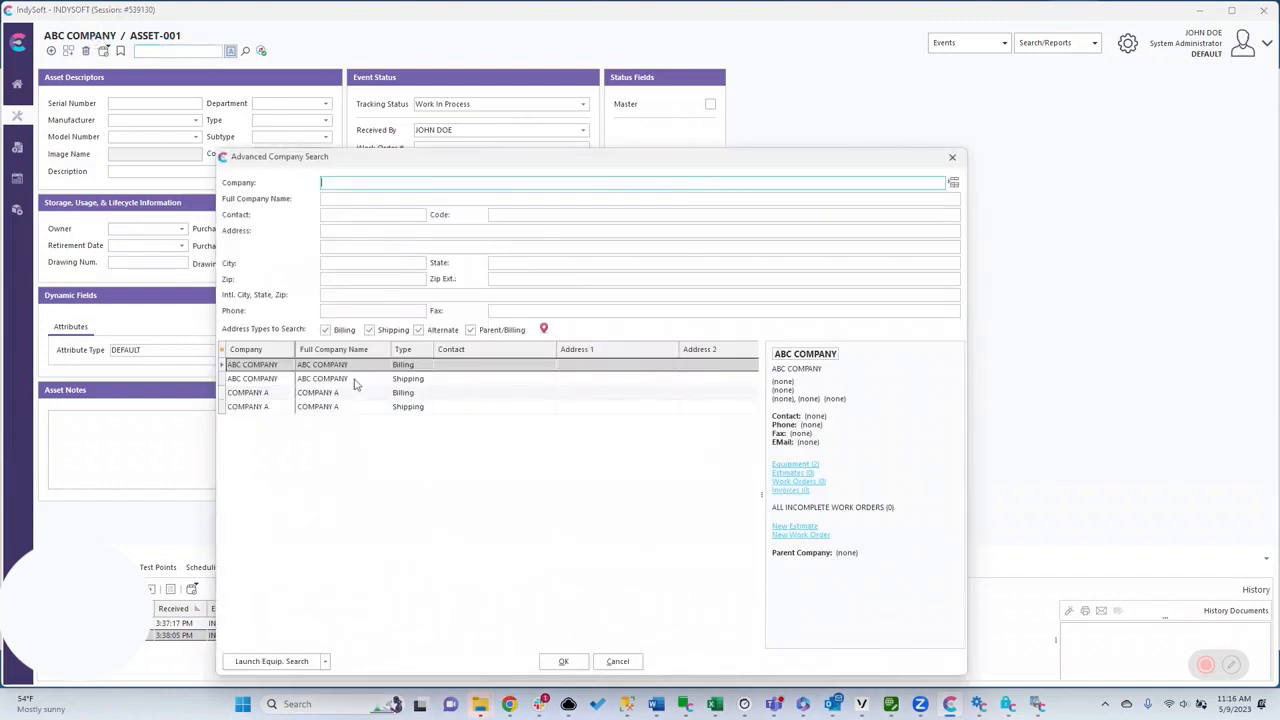
double_click(263, 393)
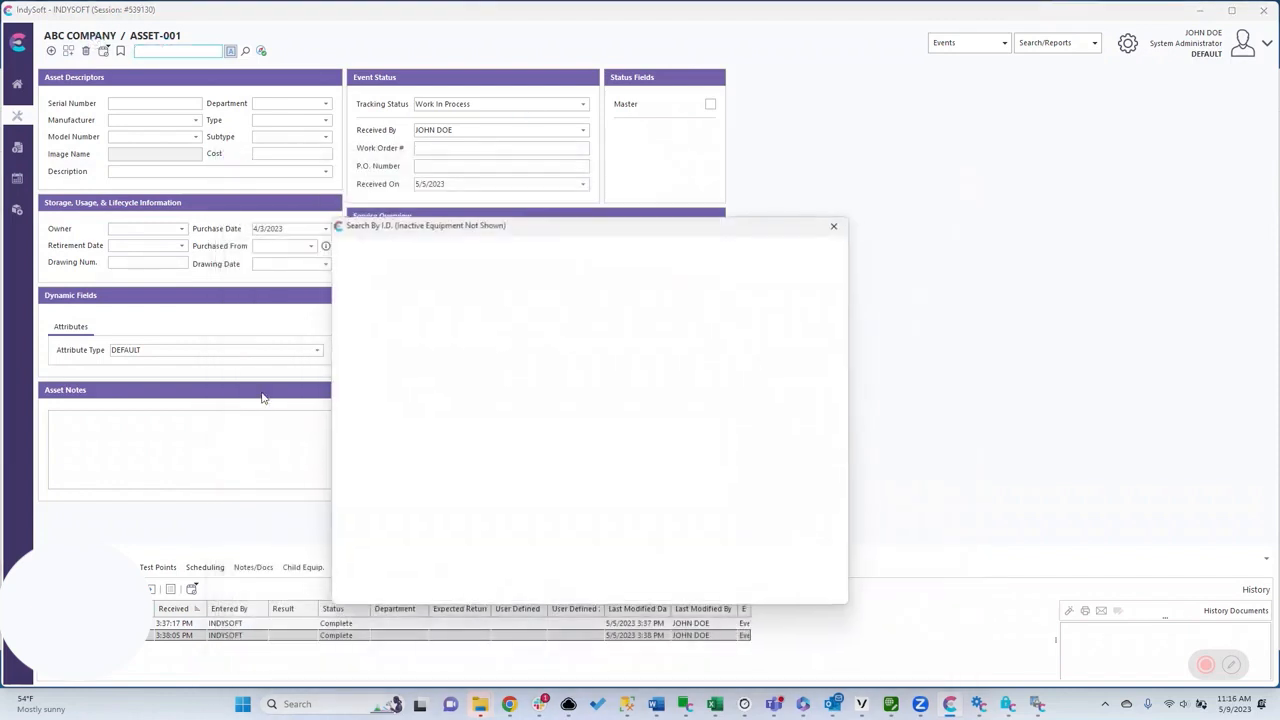
double_click(366, 292)
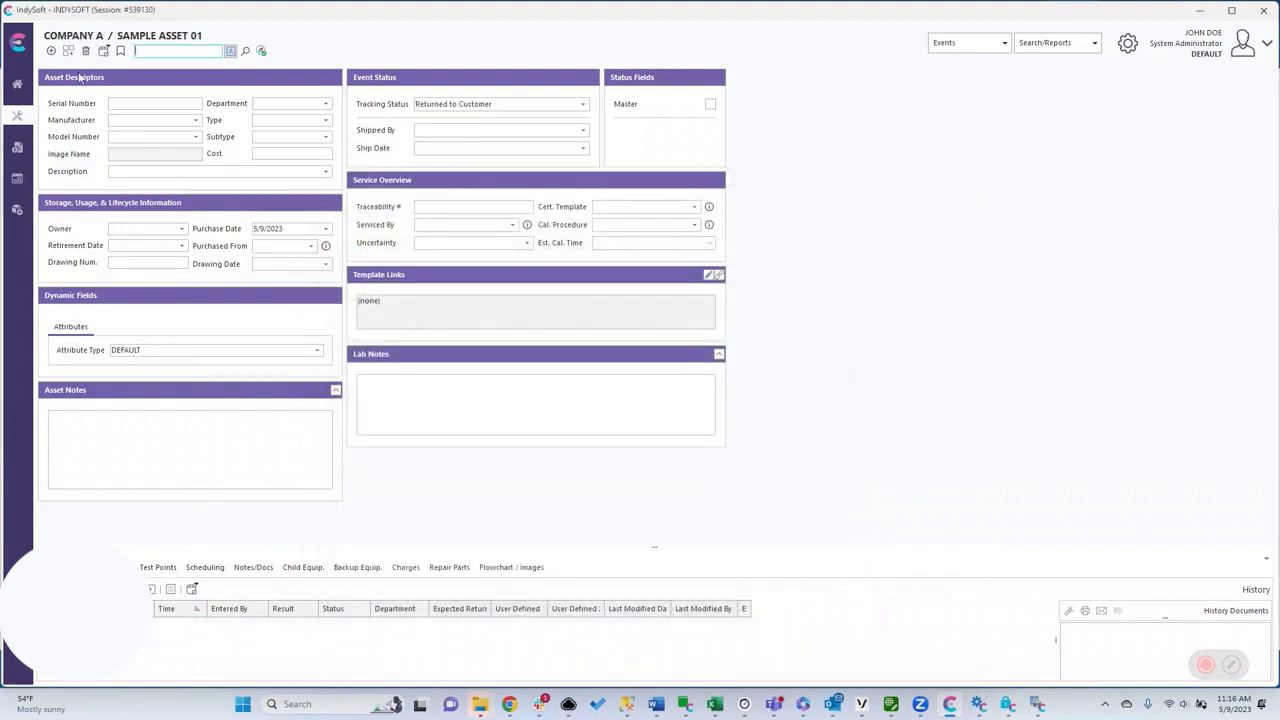
Examine the events offered for COMPANY A, including the Miscellaneous group, and return to the Work Flow Configuration Wizard
click(1005, 43)
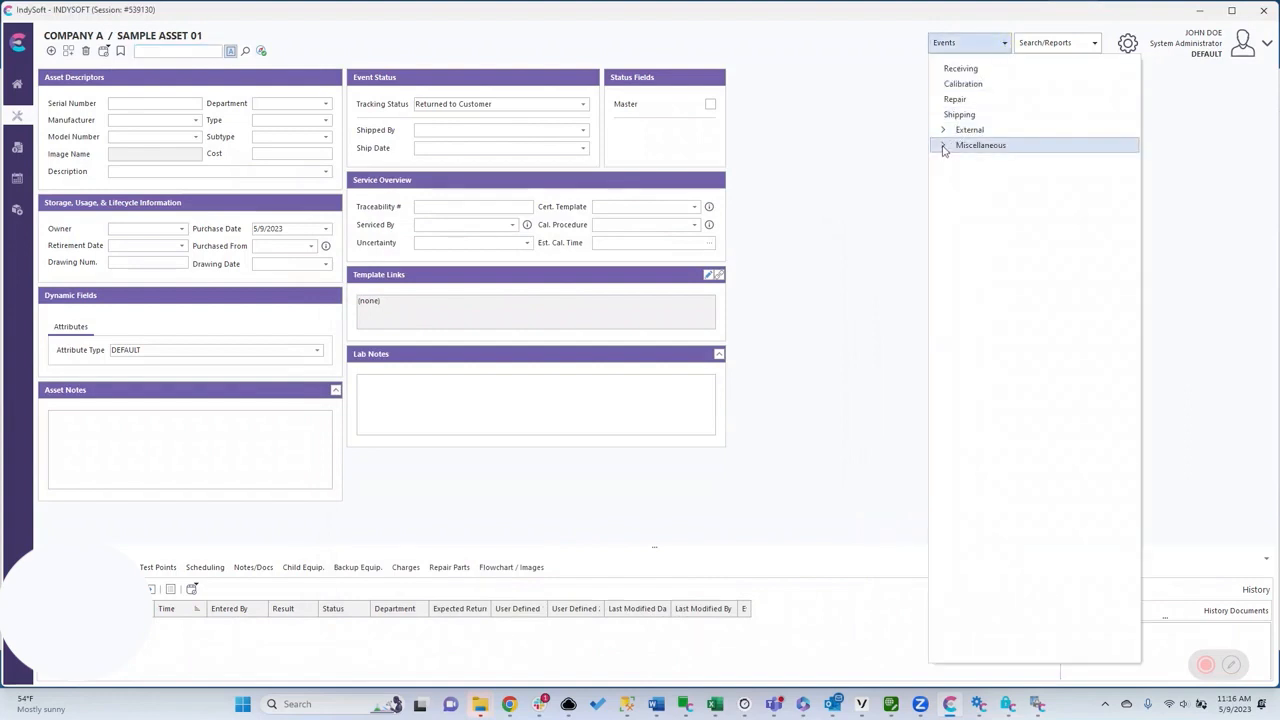
click(942, 146)
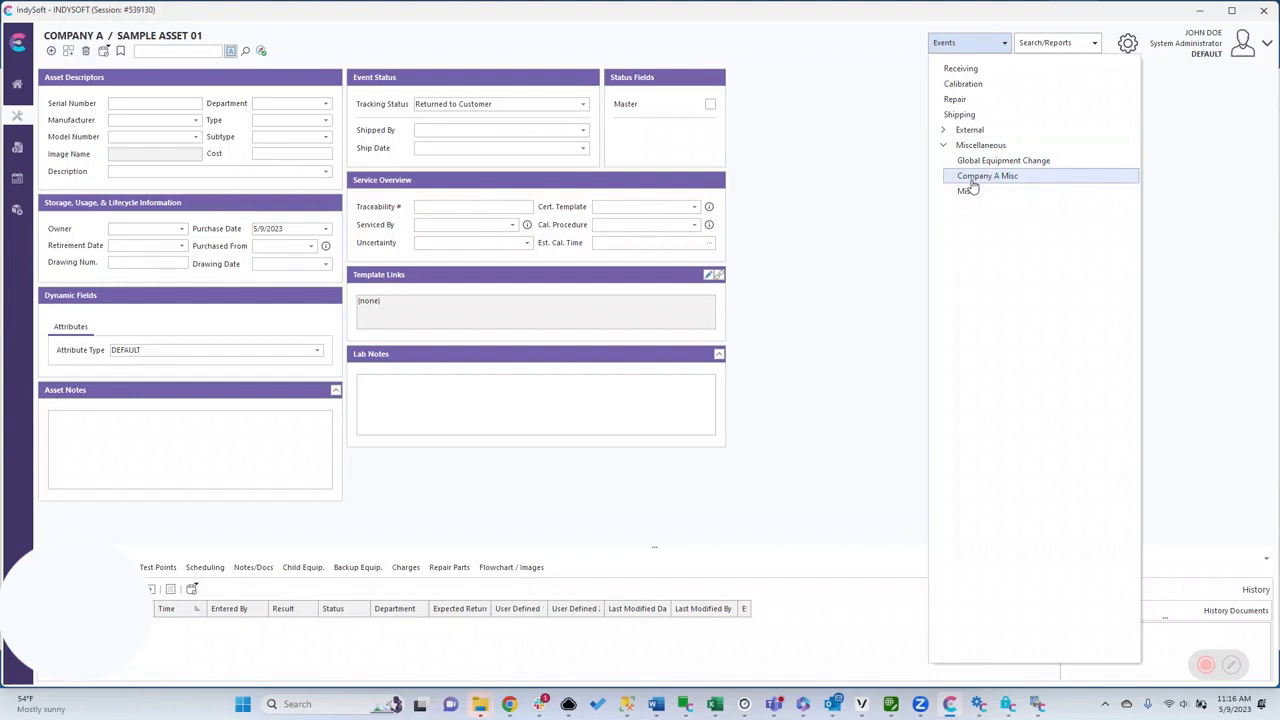
click(816, 217)
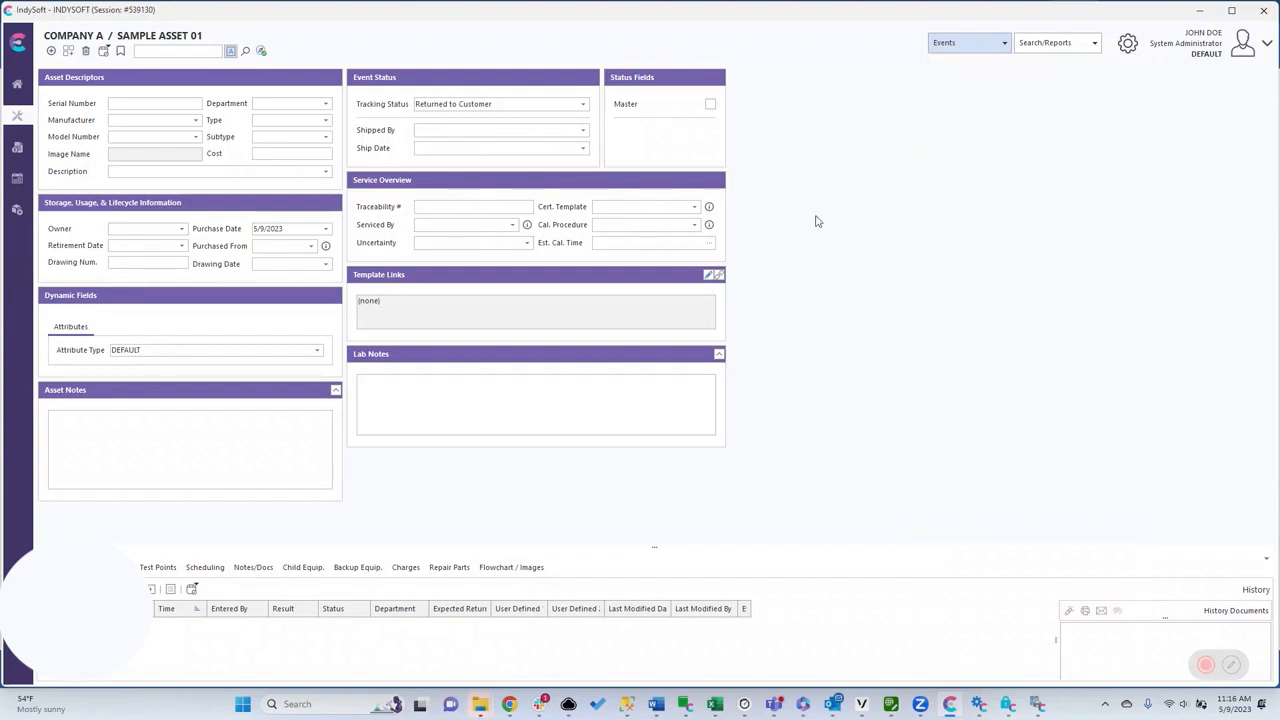
click(978, 704)
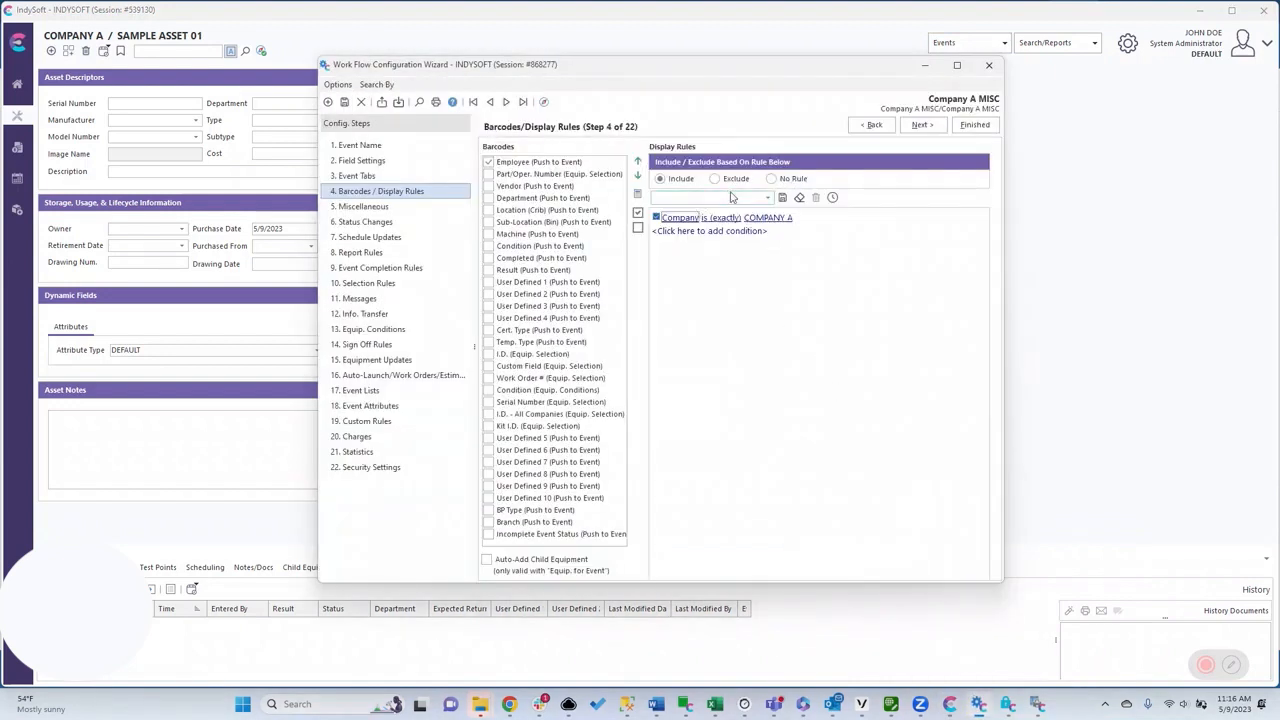